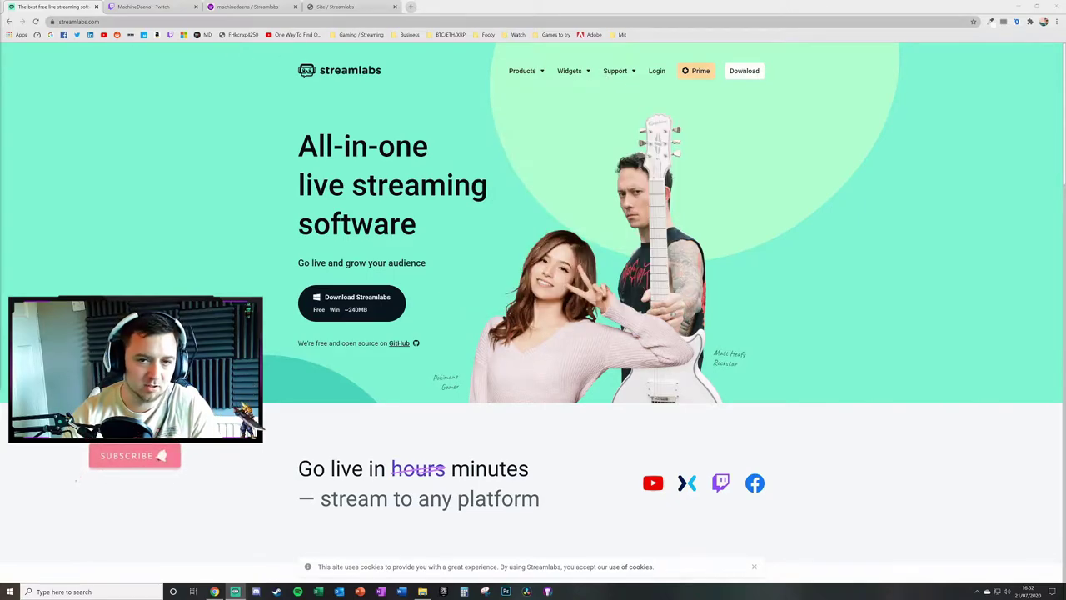
# Go from the streamlabs.com page to the Streamlabs sign-in page to log in with Twitch
pyautogui.hotkey('alt', 'Tab')
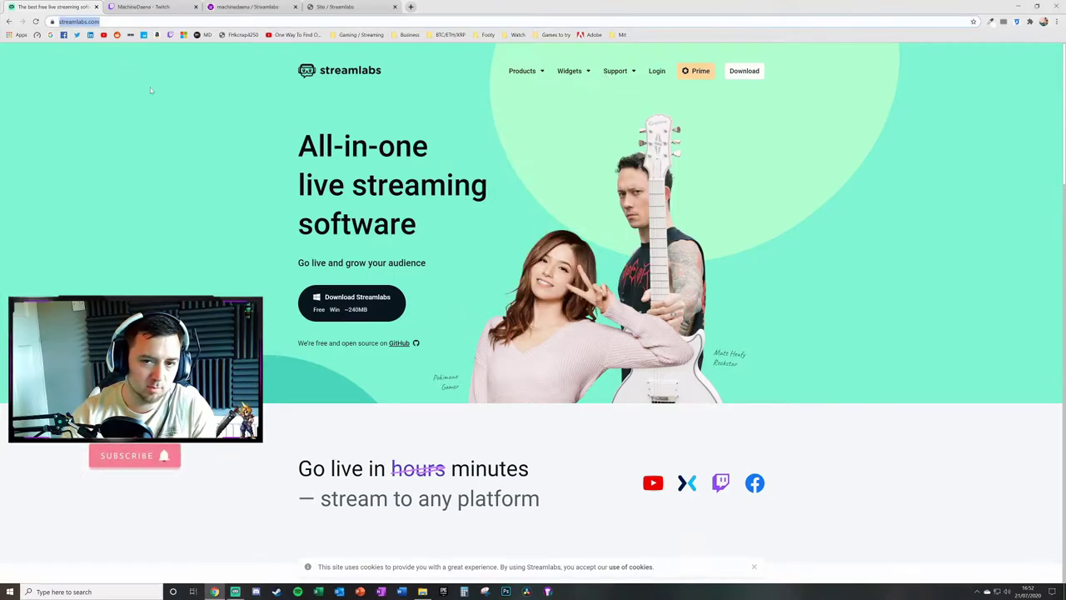
pyautogui.click(658, 72)
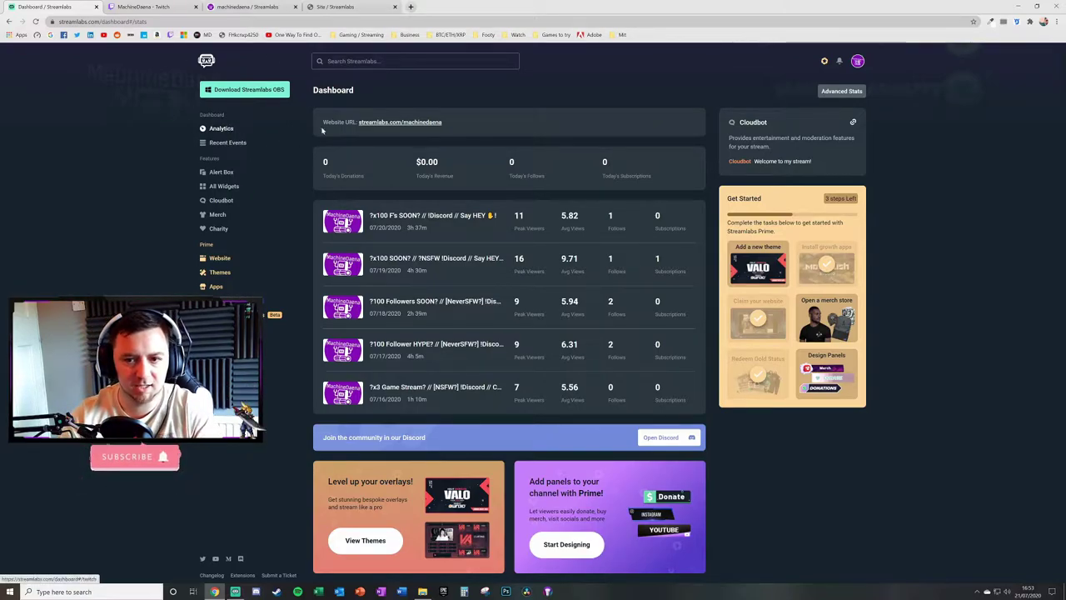
# Open Cloudbot's Modules list, copy the !mod streamlabs command, and switch to the Twitch channel page
pyautogui.click(229, 201)
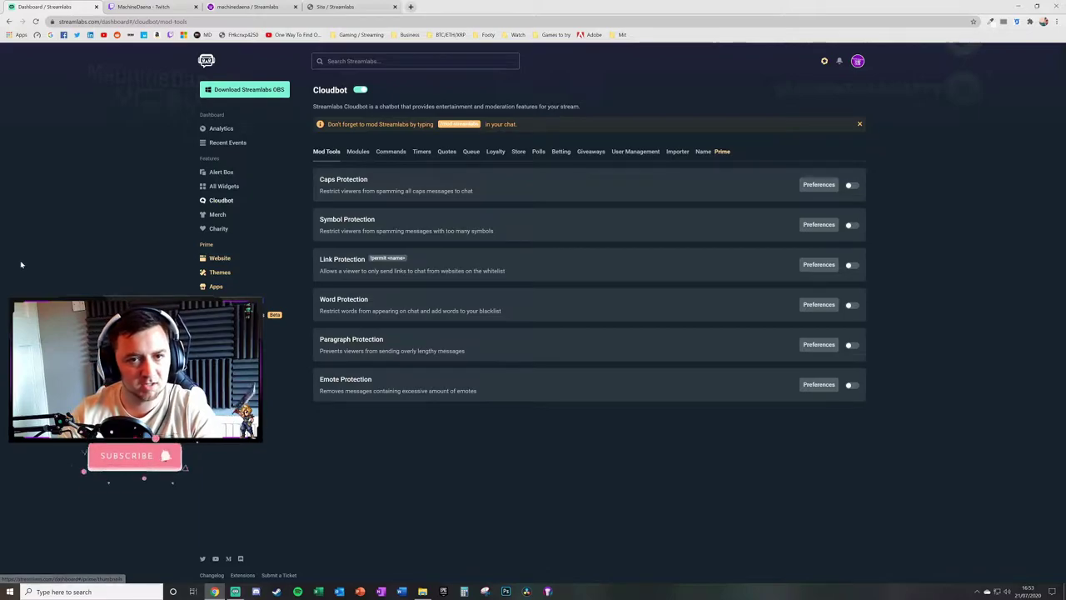
pyautogui.click(358, 151)
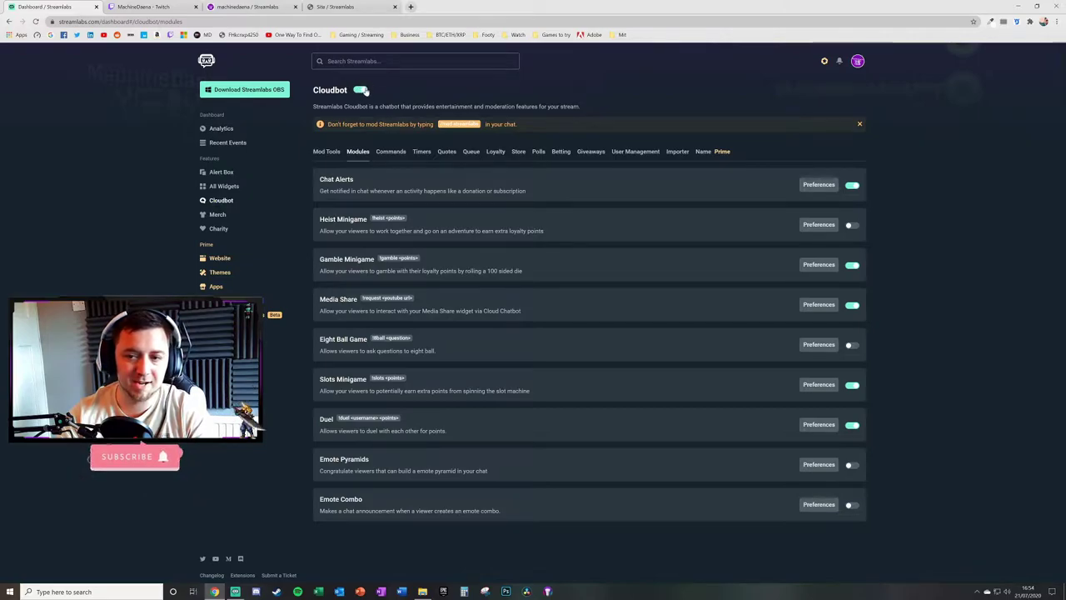
pyautogui.doubleClick(329, 90)
pyautogui.click(300, 86)
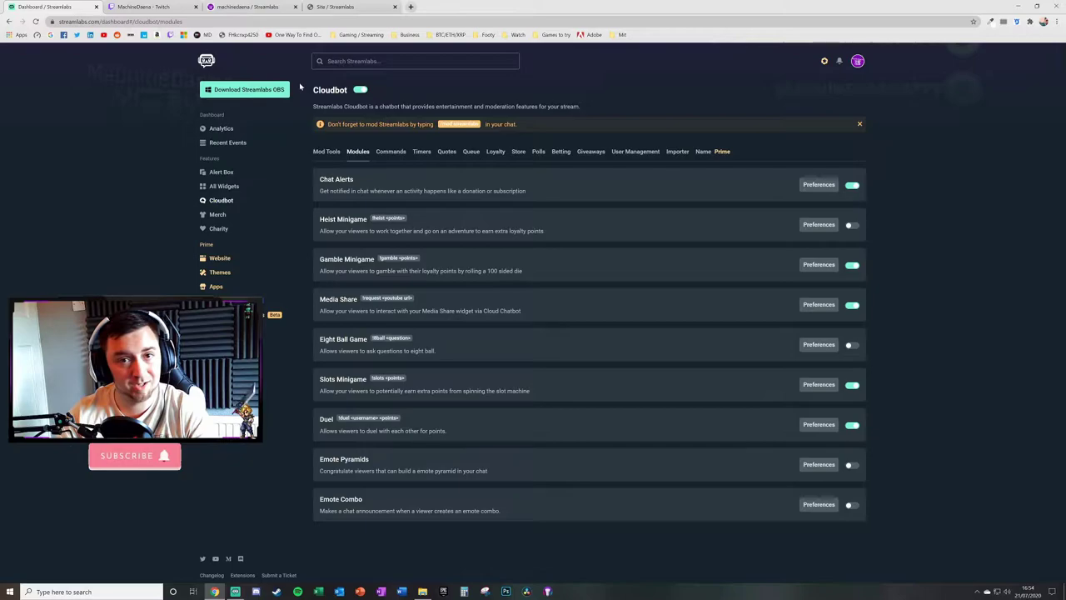
pyautogui.click(458, 124)
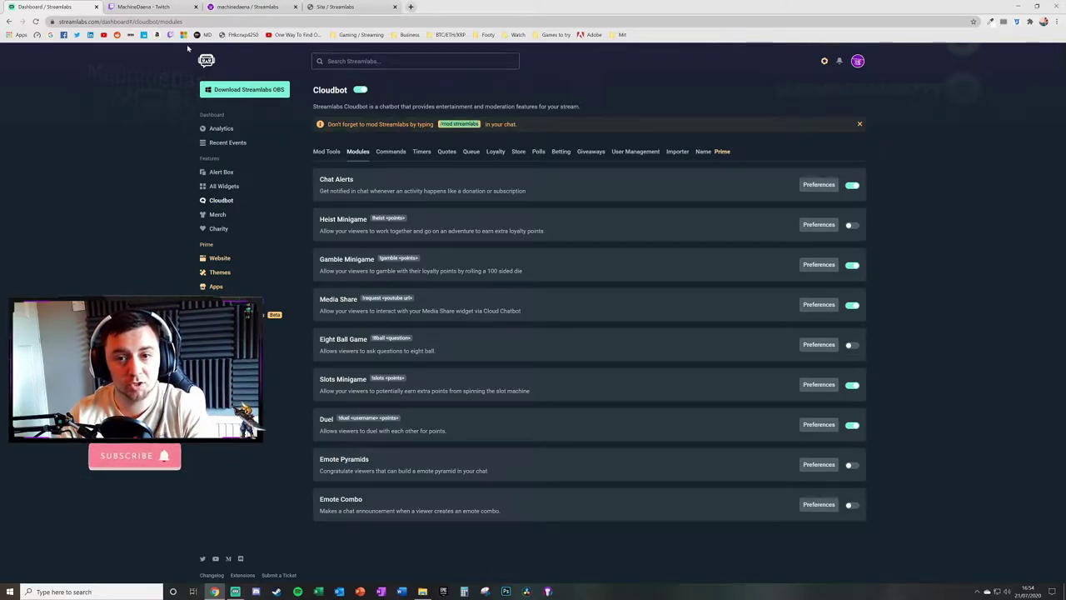
pyautogui.click(150, 9)
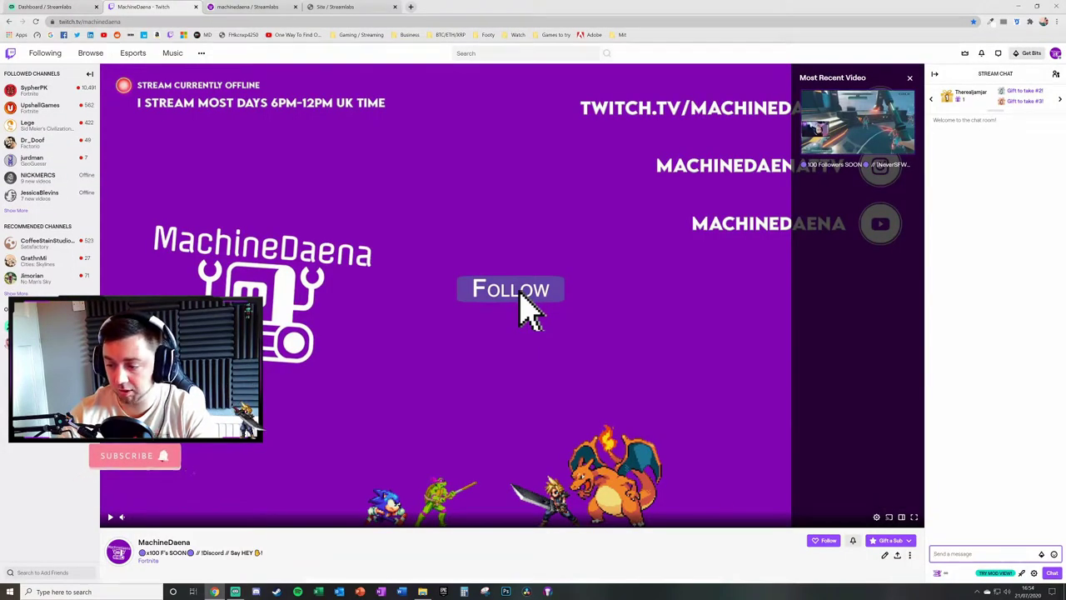
# Send /mod streamlabs in the Twitch chat, then return to the Streamlabs dashboard
pyautogui.write('/mod streamlabs')
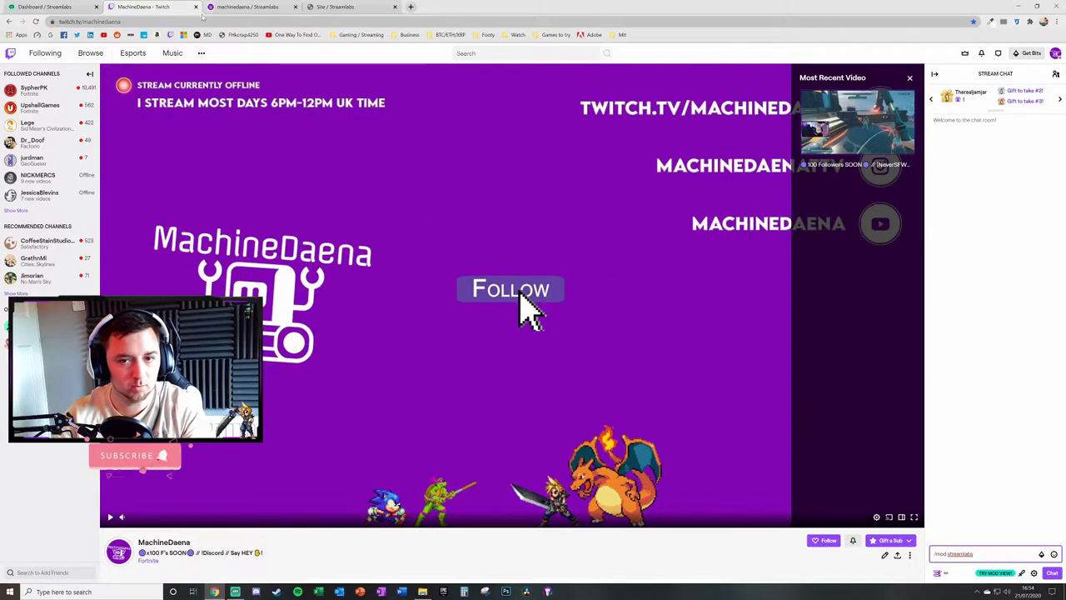
pyautogui.press('Return')
pyautogui.click(47, 7)
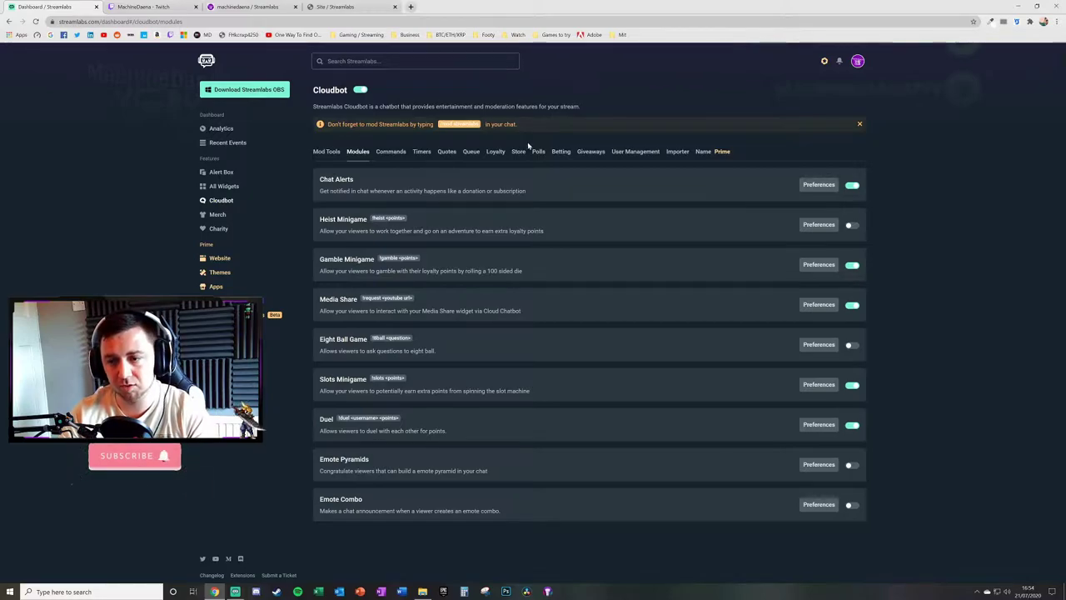
# In Loyalty, sort viewers by points and hours watched, check a viewer's edit dialog, then open Settings
pyautogui.click(493, 152)
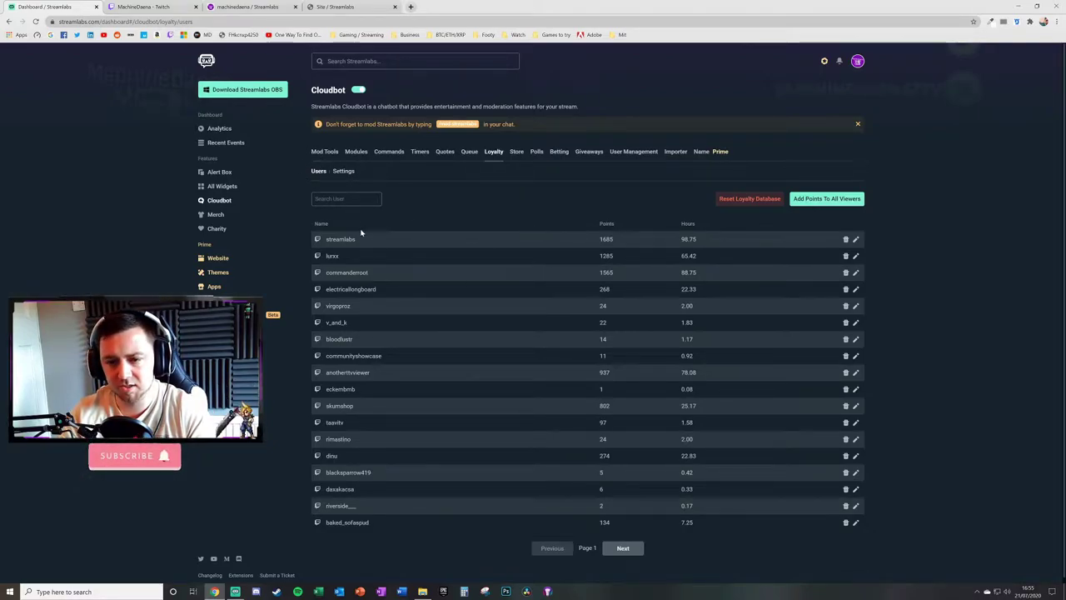
pyautogui.click(355, 192)
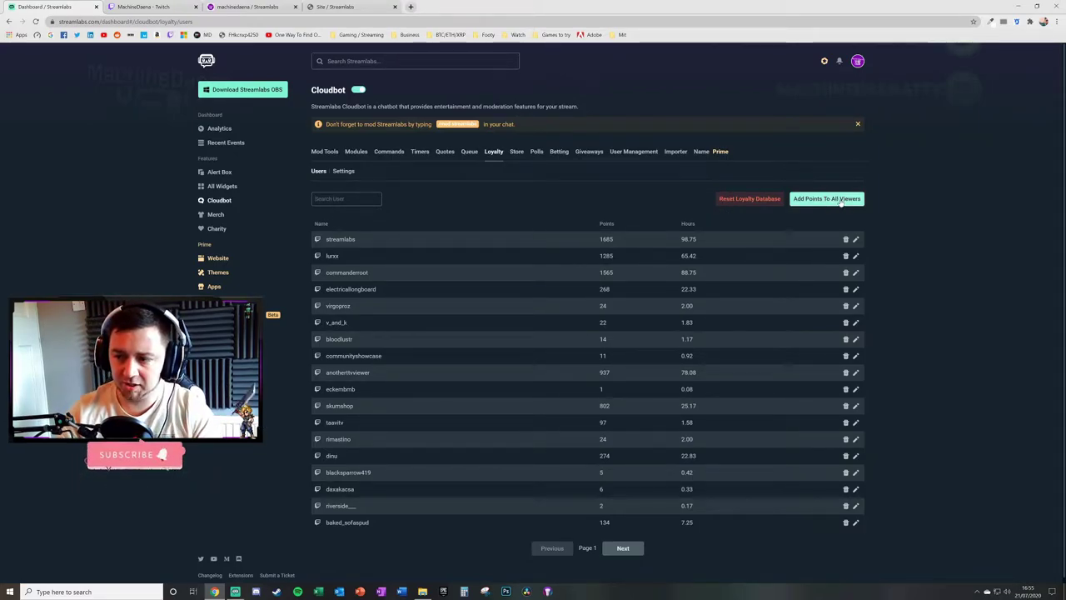
pyautogui.click(607, 223)
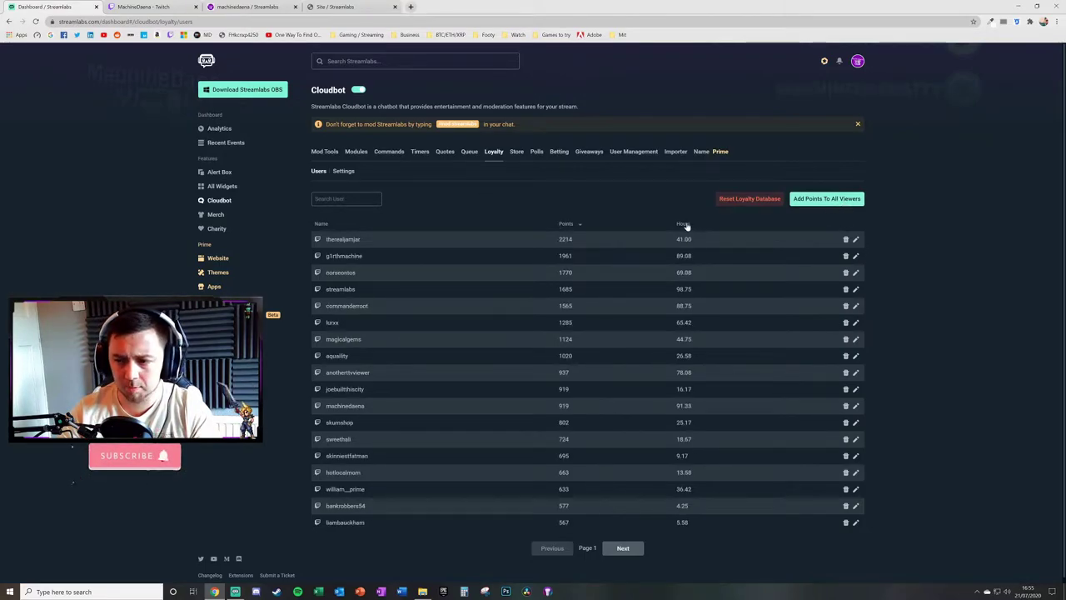
pyautogui.click(683, 225)
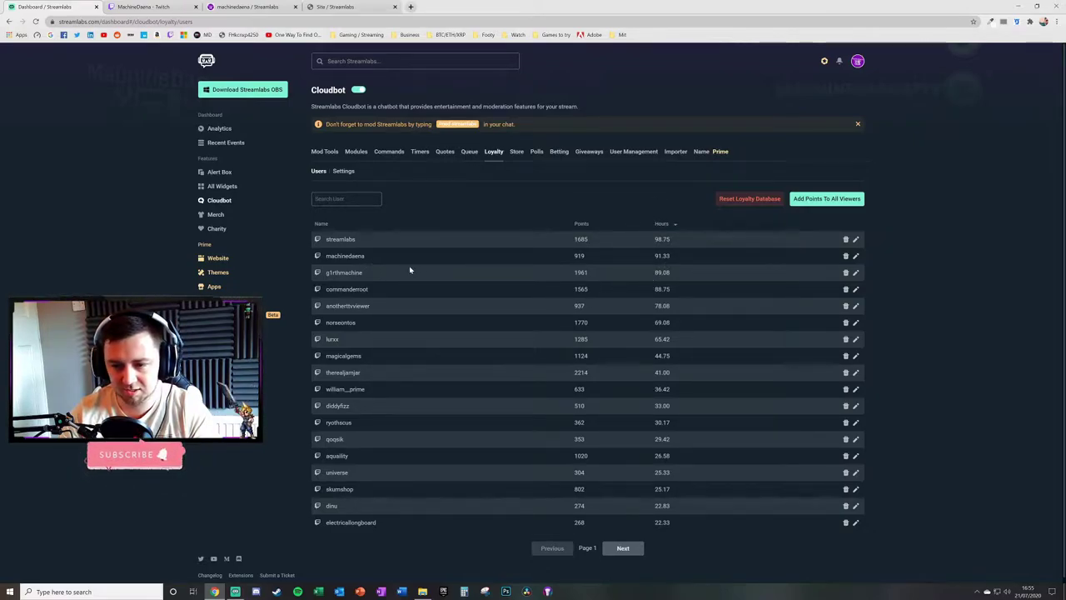
pyautogui.doubleClick(344, 273)
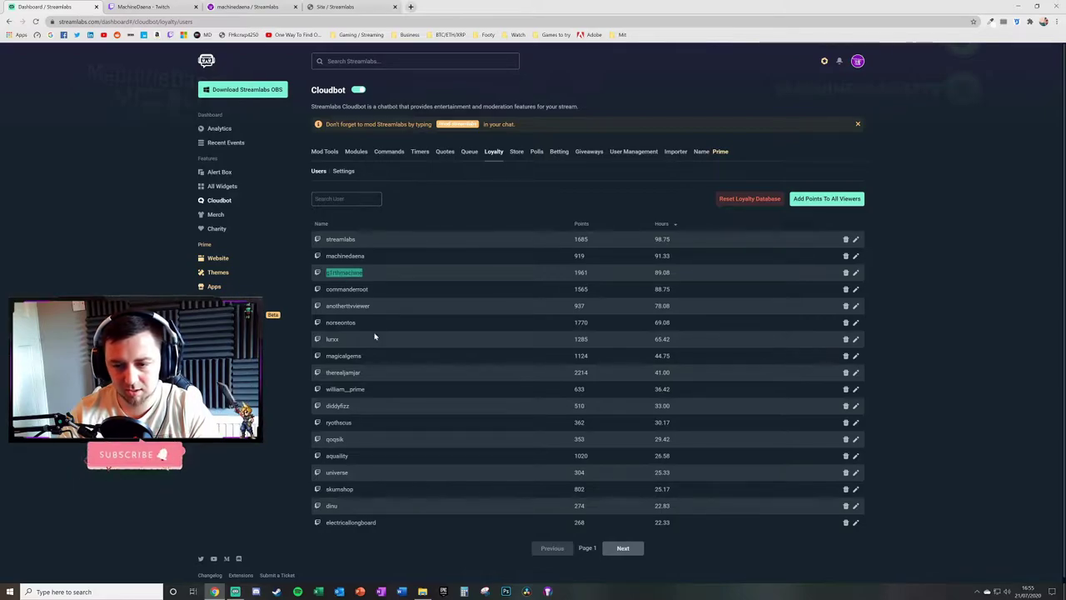
pyautogui.doubleClick(675, 326)
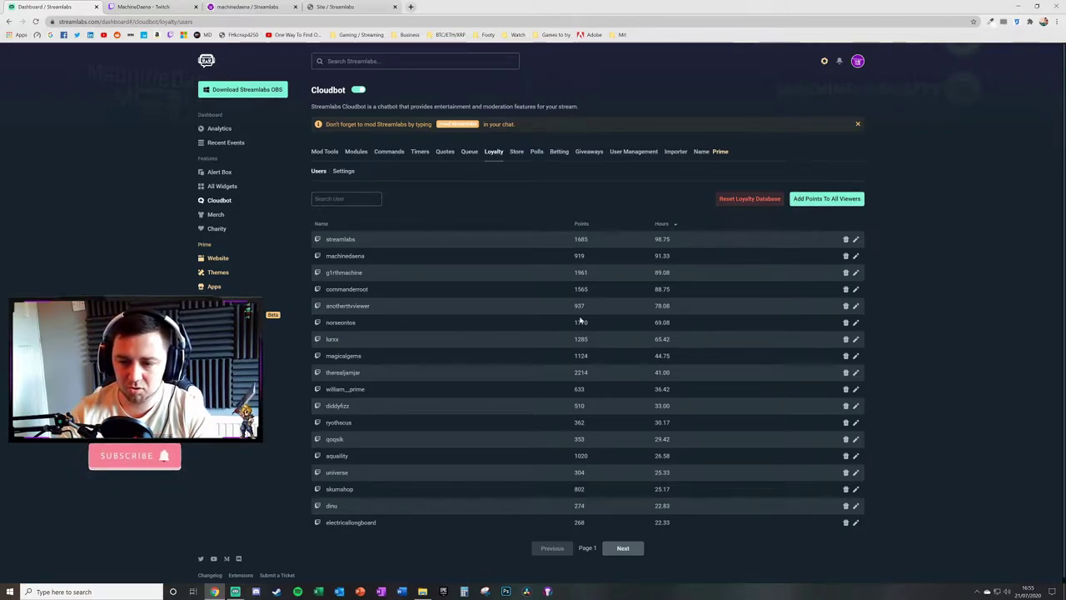
pyautogui.click(856, 323)
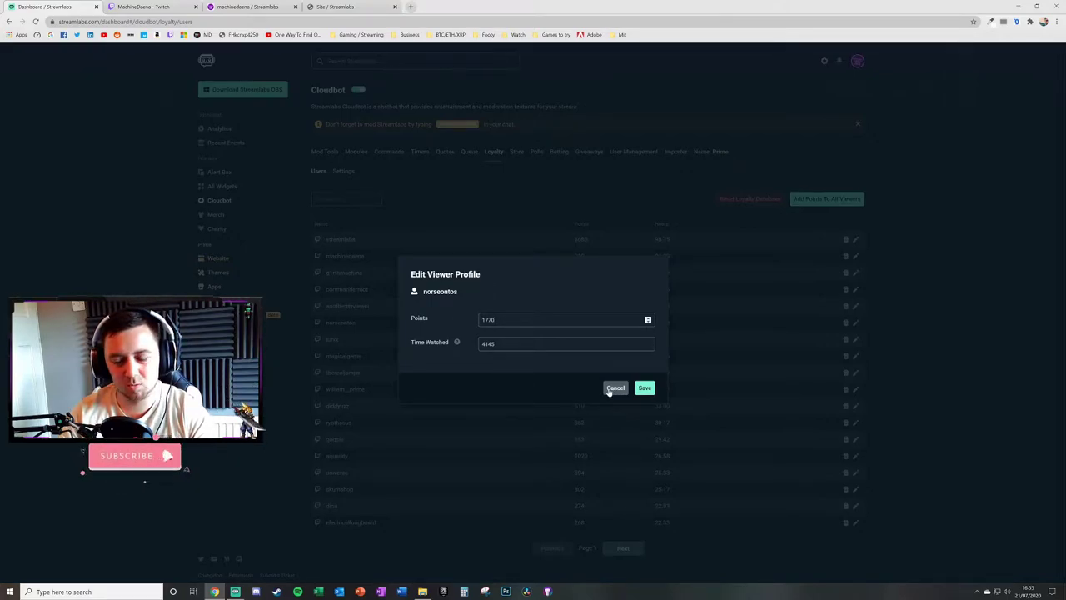
pyautogui.click(341, 171)
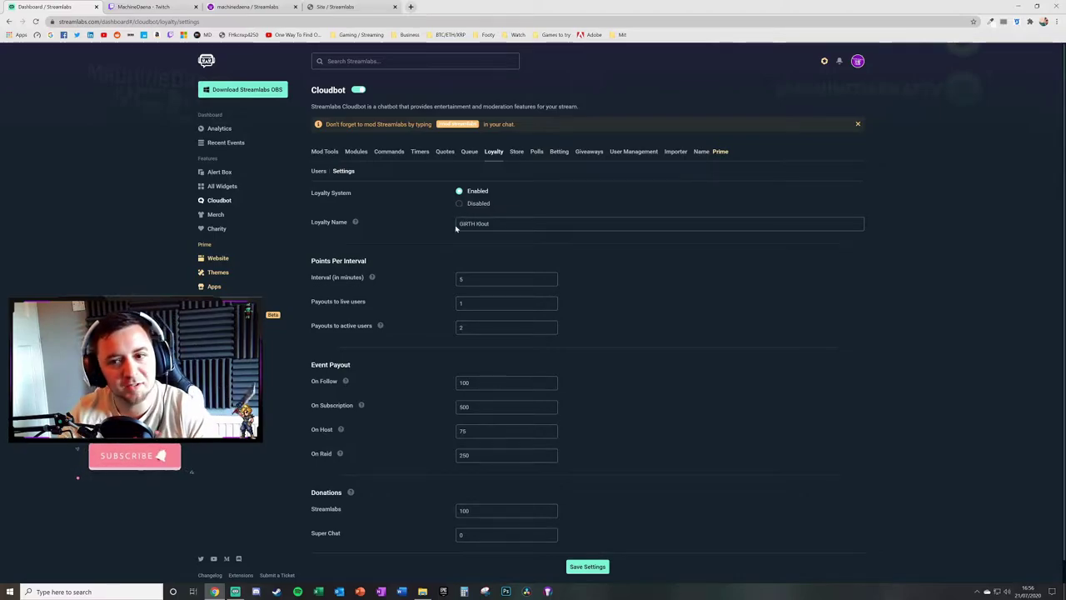
# Review the GIRTH Klout currency and payouts, typing 2 for active users and keeping the 5-minute interval
pyautogui.moveTo(491, 224); pyautogui.dragTo(419, 220)
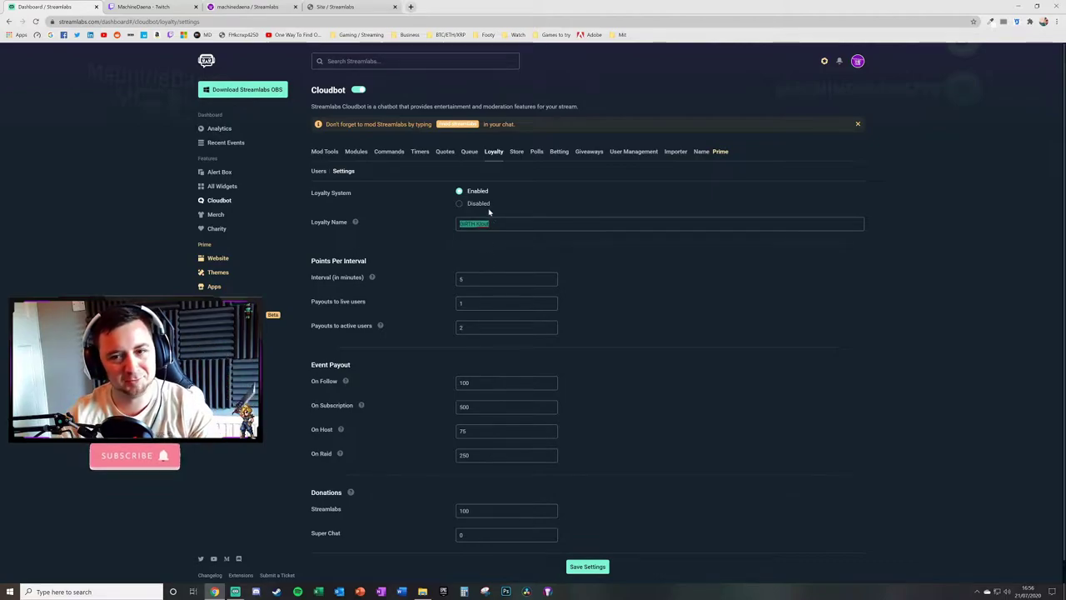
pyautogui.click(480, 246)
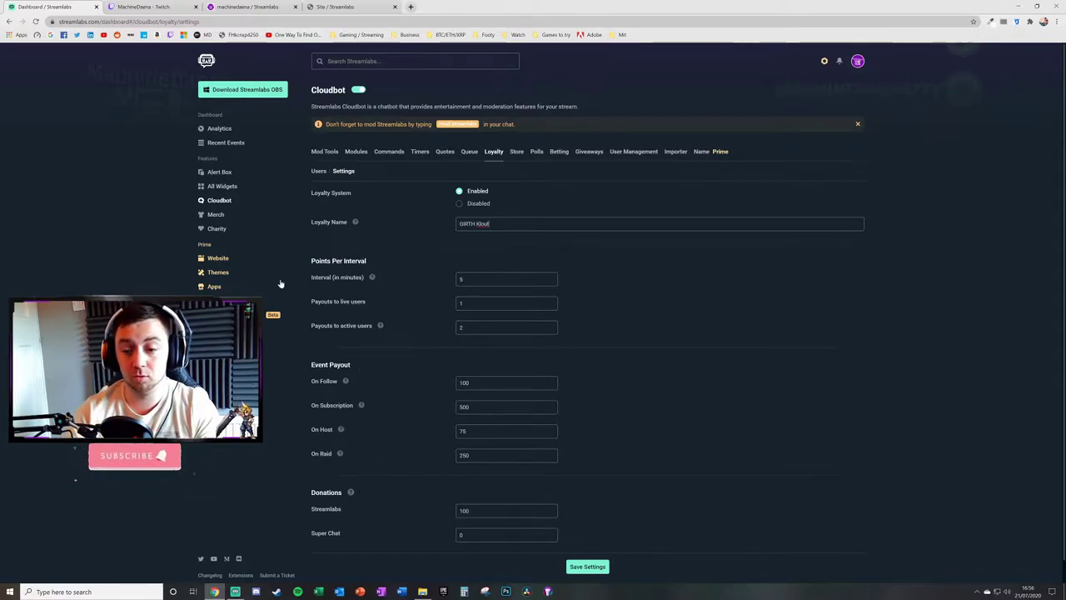
pyautogui.moveTo(372, 278)
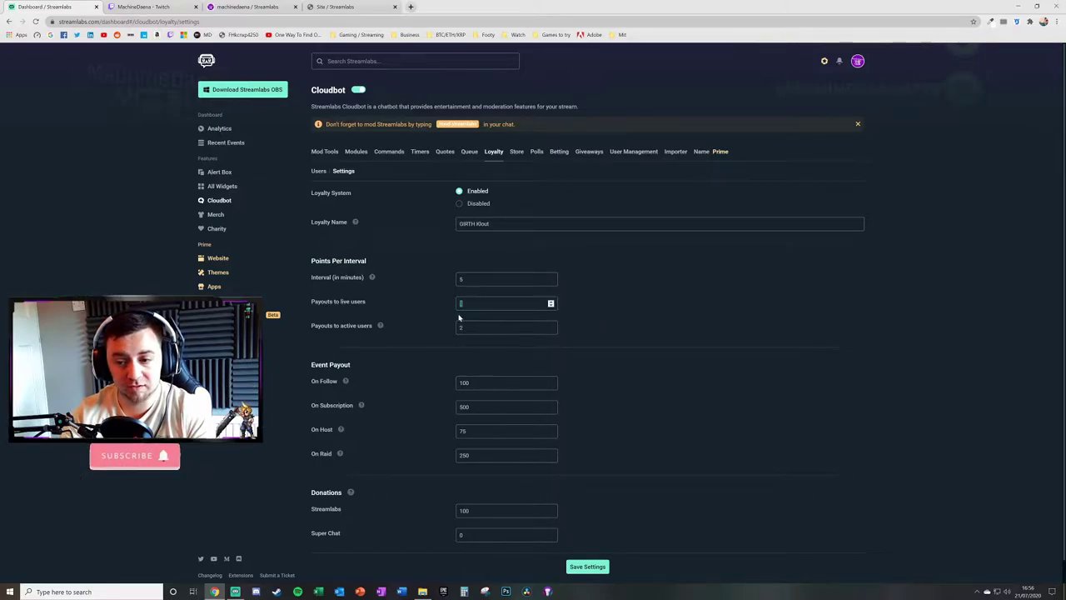
pyautogui.moveTo(328, 302); pyautogui.dragTo(368, 303)
pyautogui.click(366, 304)
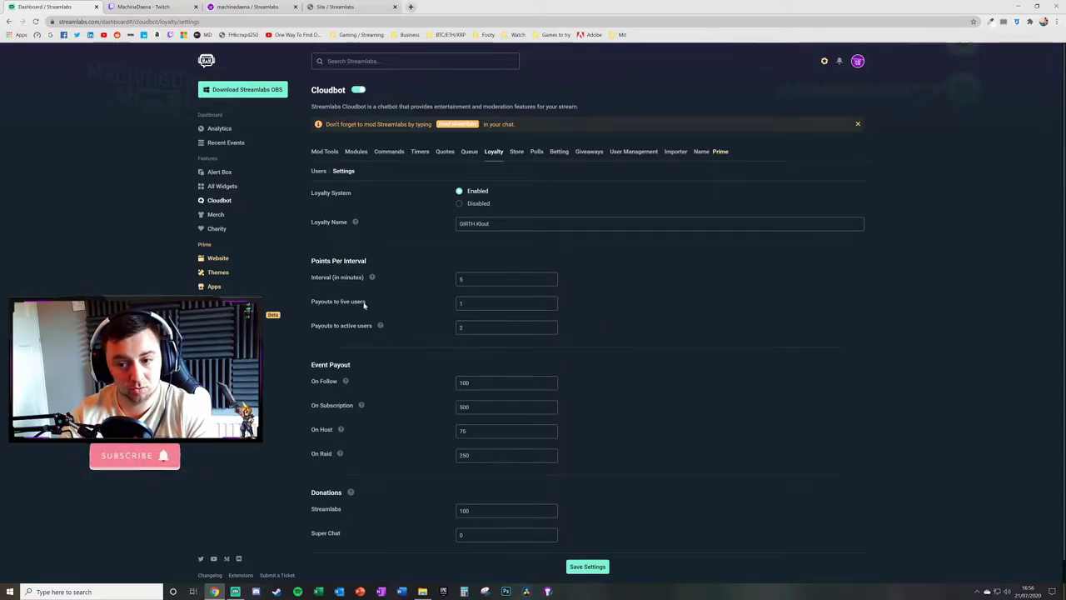
pyautogui.moveTo(313, 330); pyautogui.dragTo(382, 325)
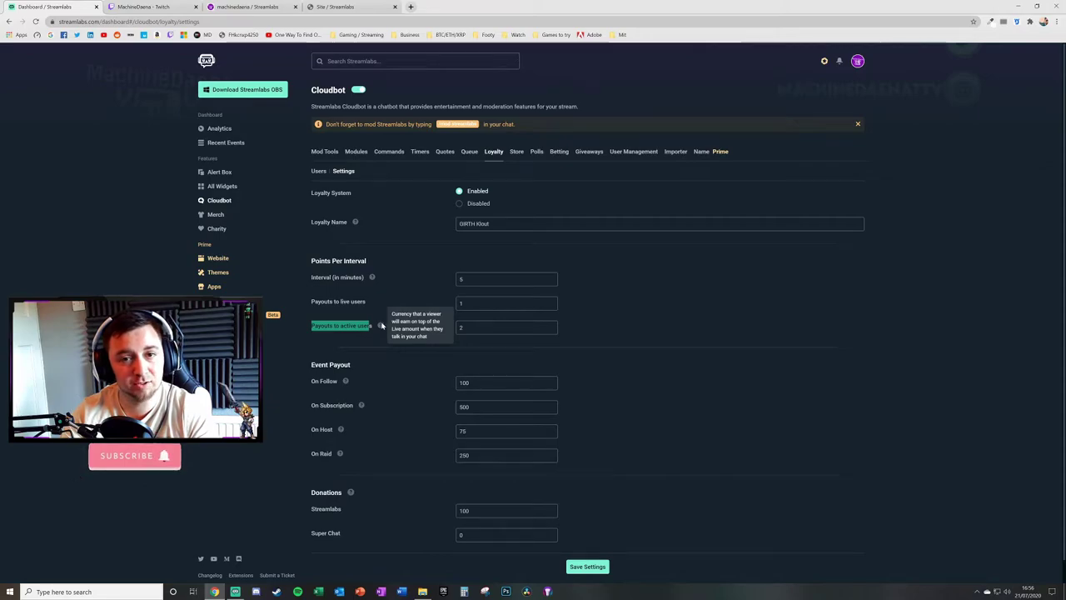
pyautogui.click(463, 327)
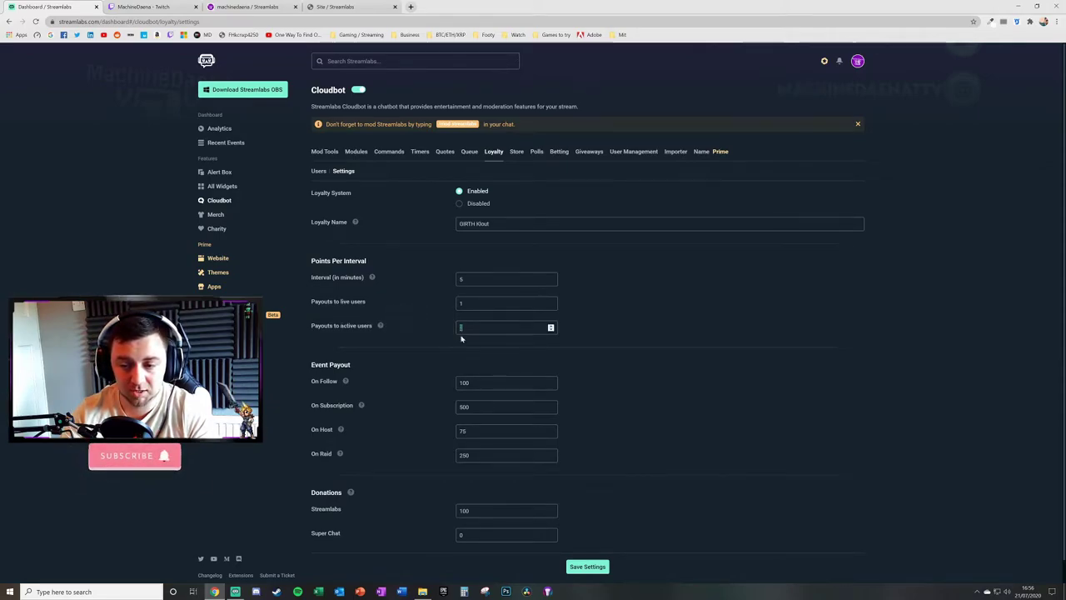
pyautogui.write('2')
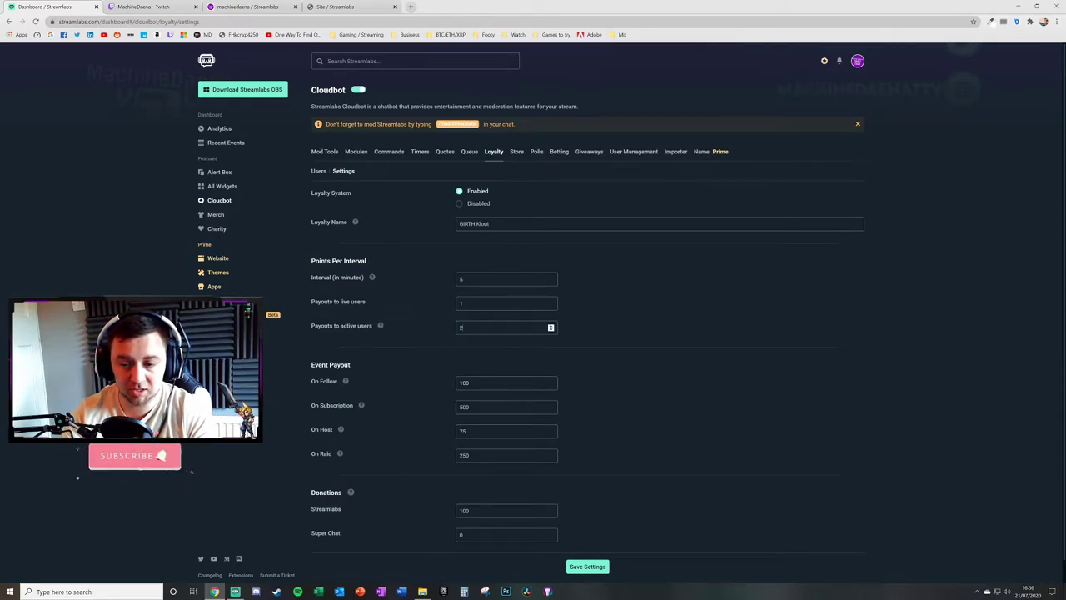
pyautogui.hotkey('shift', 'Tab')
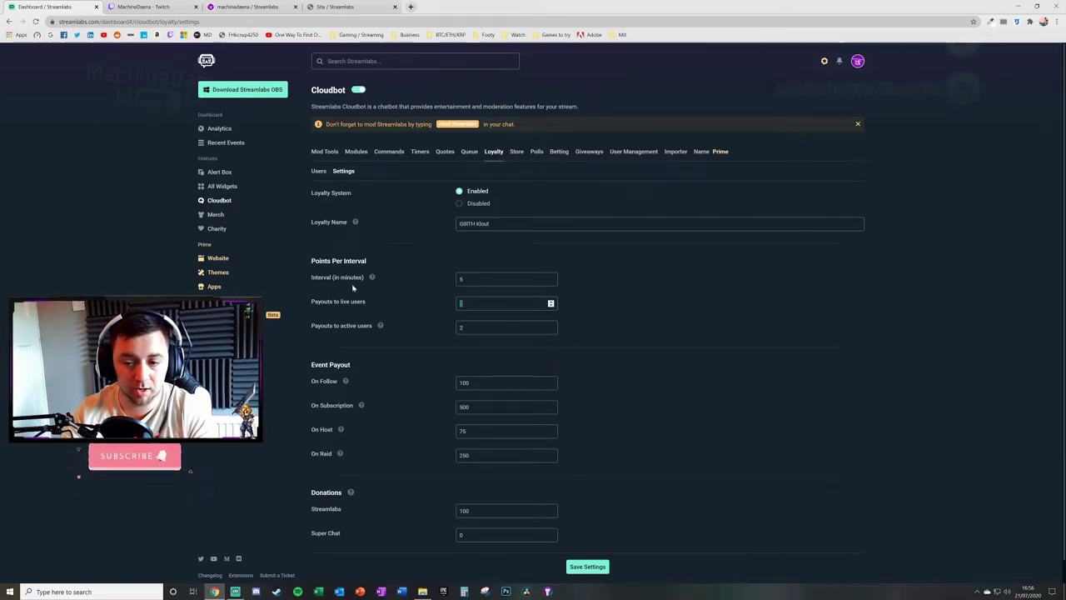
pyautogui.hotkey('shift', 'Tab')
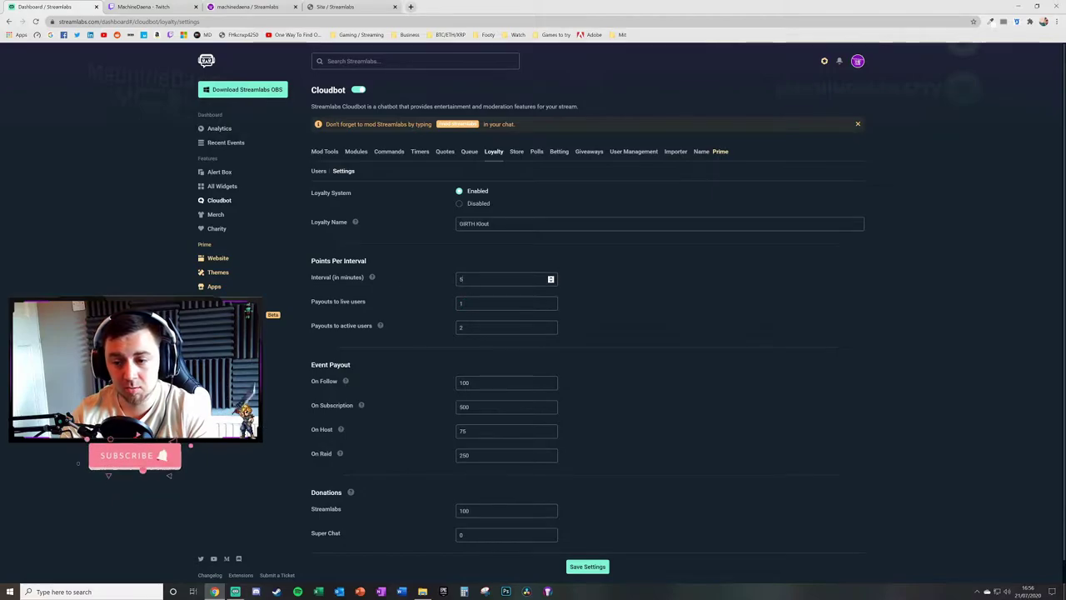
pyautogui.click(449, 279)
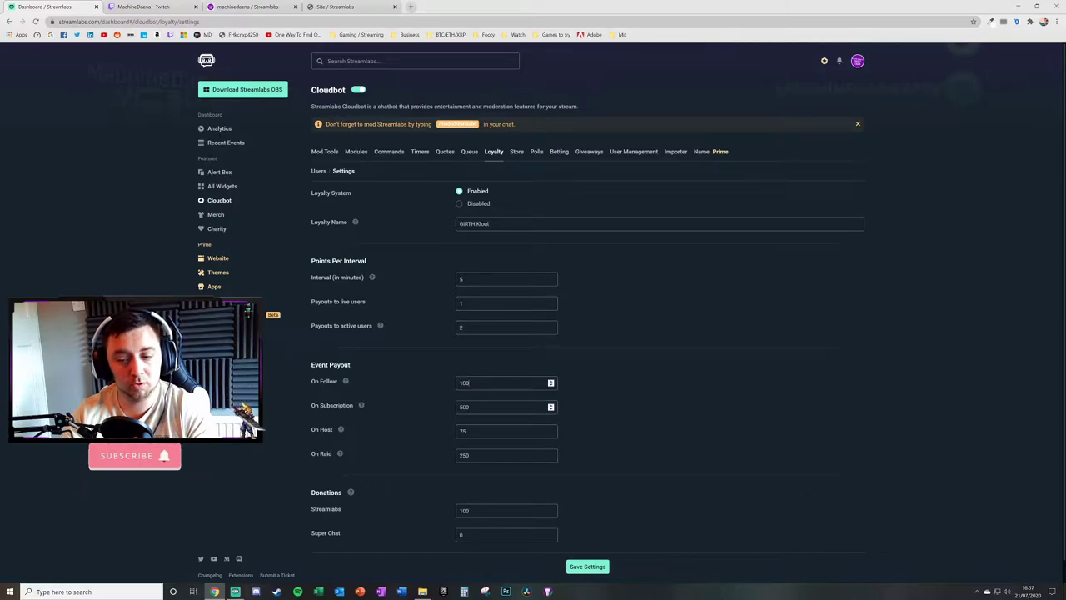
# Set On Host to 75, On Raid to 250 and Streamlabs donation points to 100
pyautogui.moveTo(500, 406); pyautogui.dragTo(449, 407)
pyautogui.click(619, 426)
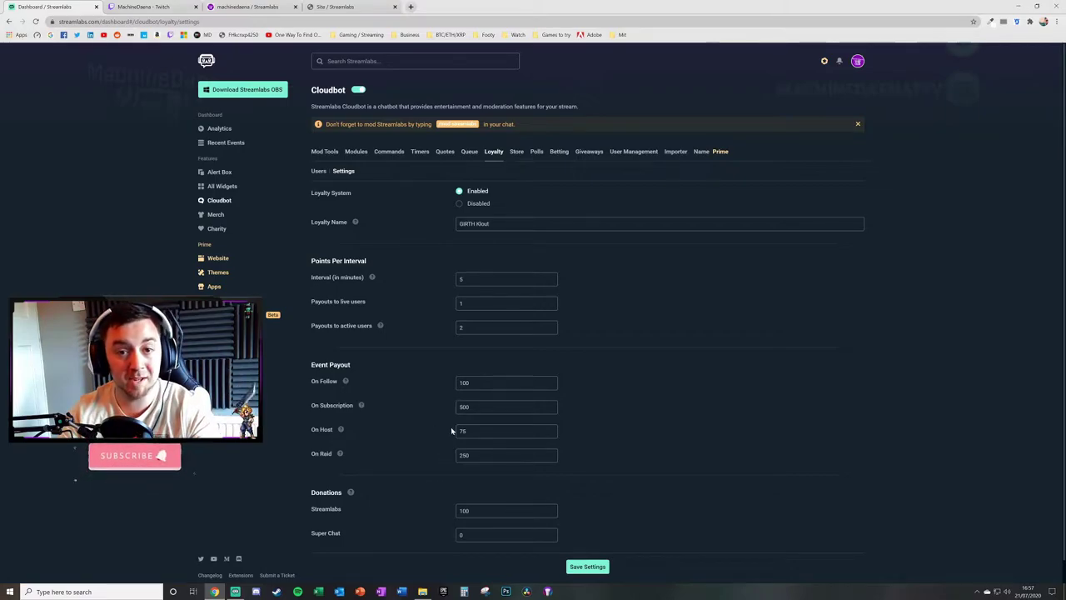
pyautogui.moveTo(475, 431); pyautogui.dragTo(446, 433)
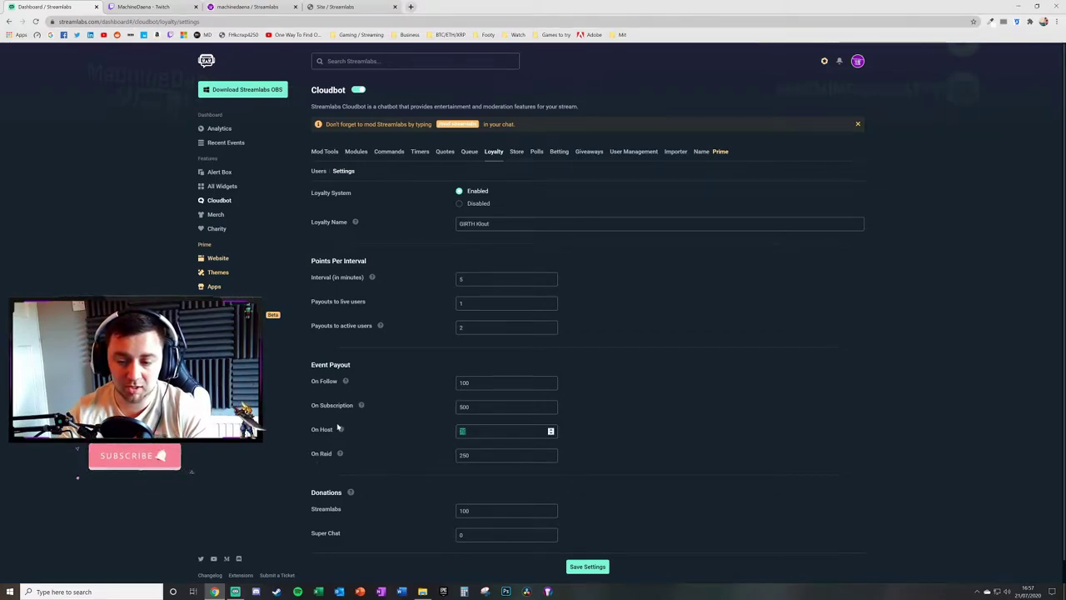
pyautogui.click(452, 422)
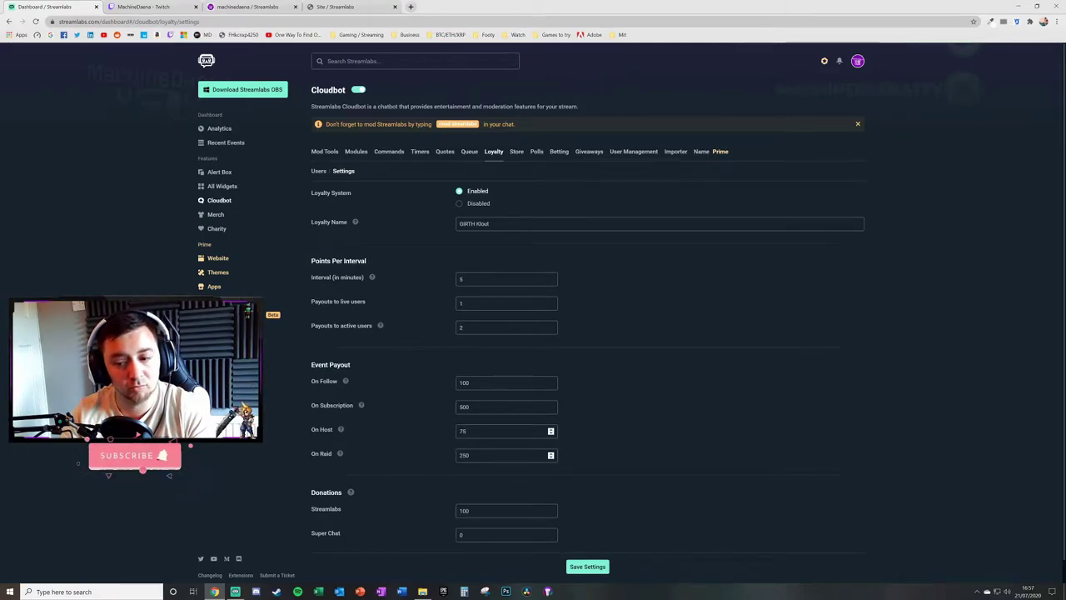
pyautogui.write('250')
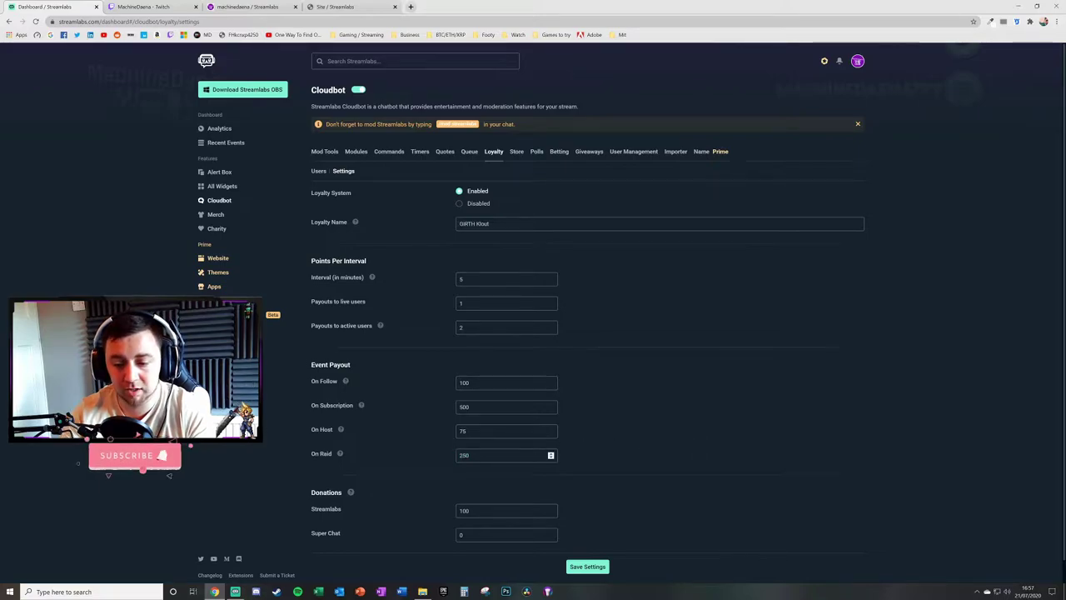
pyautogui.scroll(-1, 332, 499)
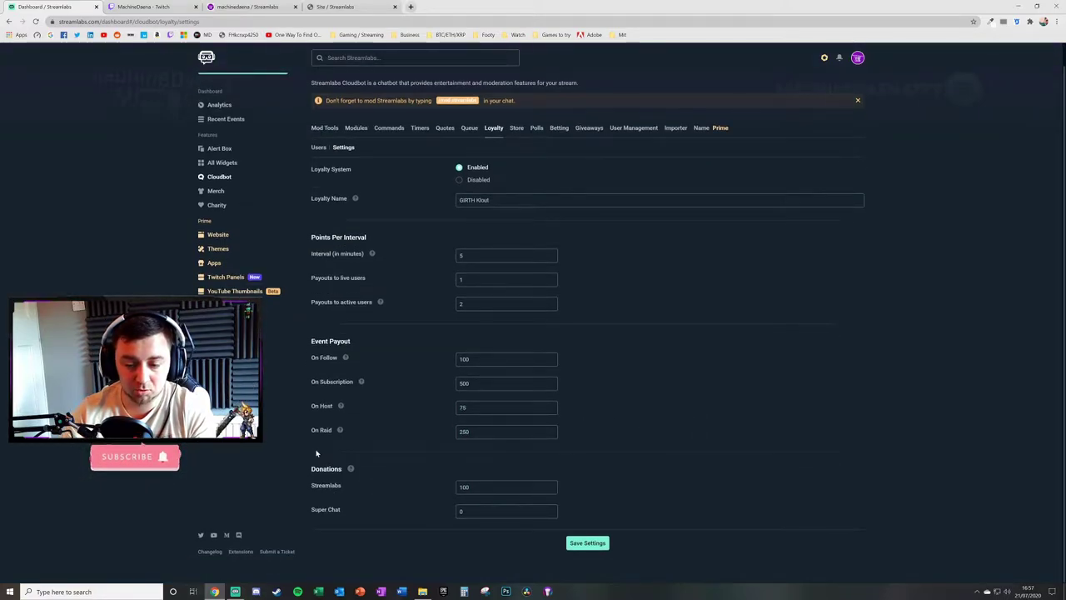
pyautogui.doubleClick(469, 487)
pyautogui.moveTo(355, 471)
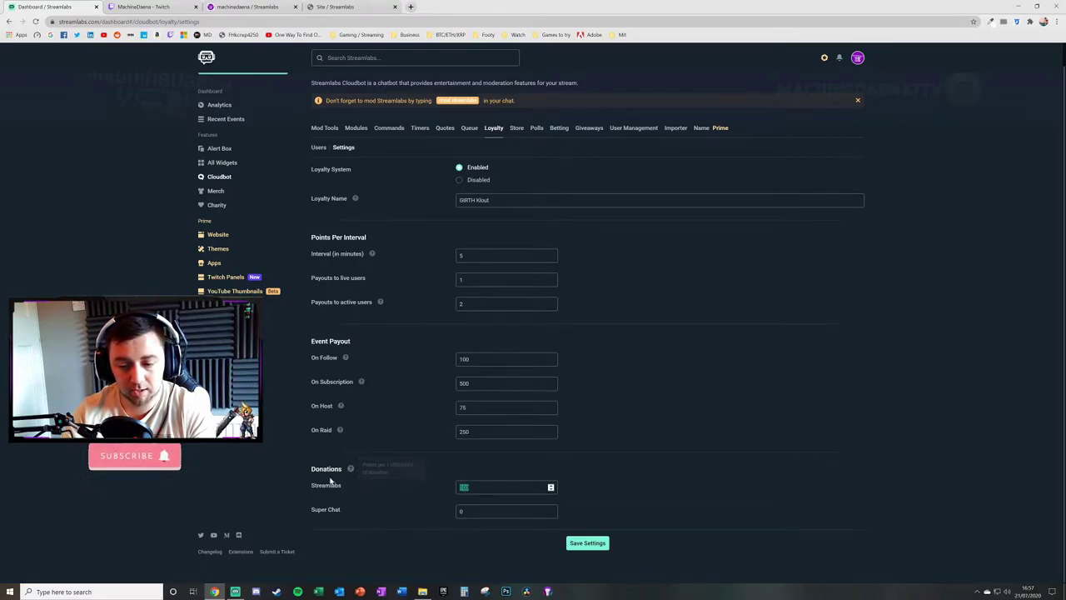
pyautogui.write('100')
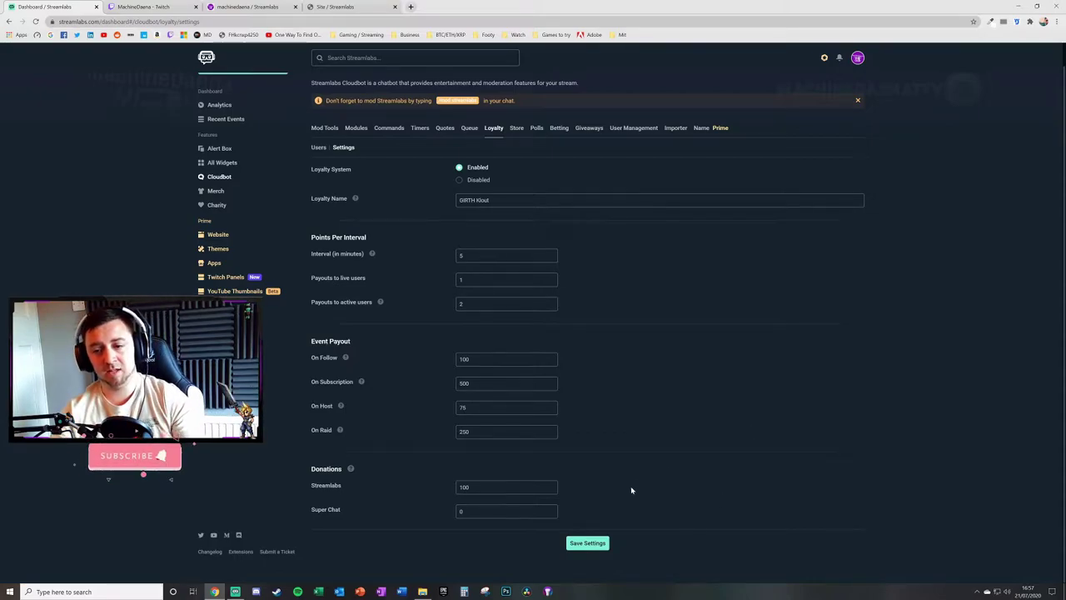
pyautogui.click(319, 148)
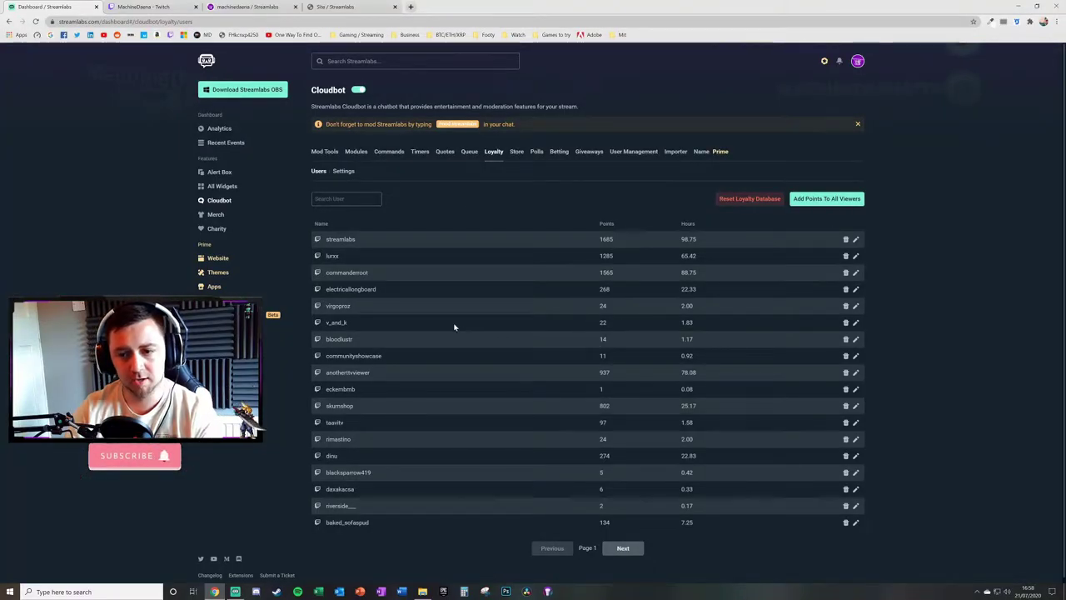
pyautogui.click(343, 172)
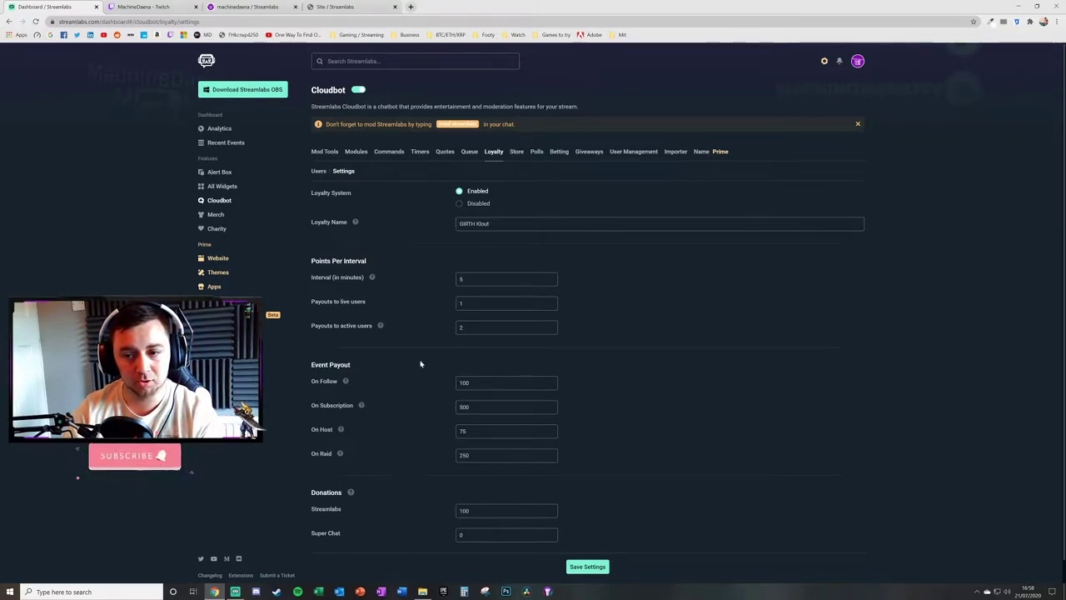
# Open Commands and look over the GK loyalty commands like !learngirthklout, !gkstore and !gkcommands
pyautogui.click(389, 152)
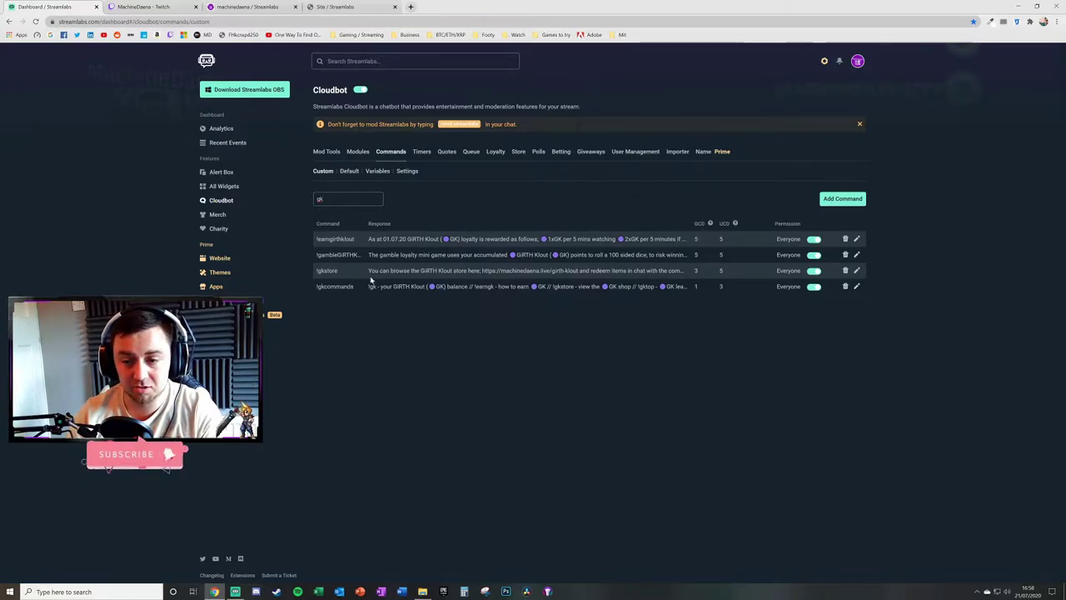
pyautogui.moveTo(318, 239); pyautogui.dragTo(351, 273)
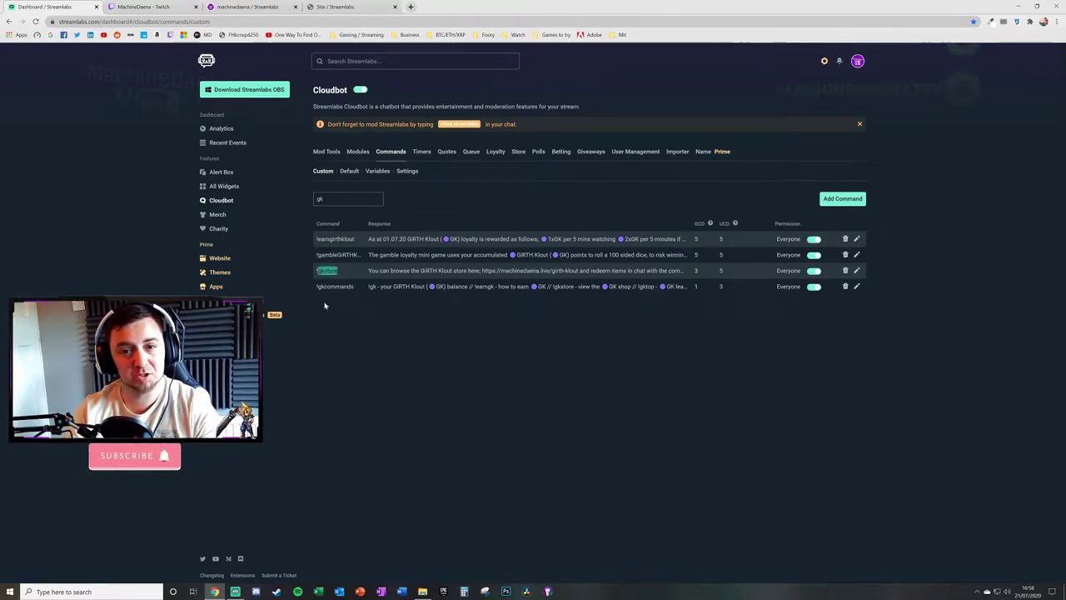
pyautogui.moveTo(316, 287); pyautogui.dragTo(353, 286)
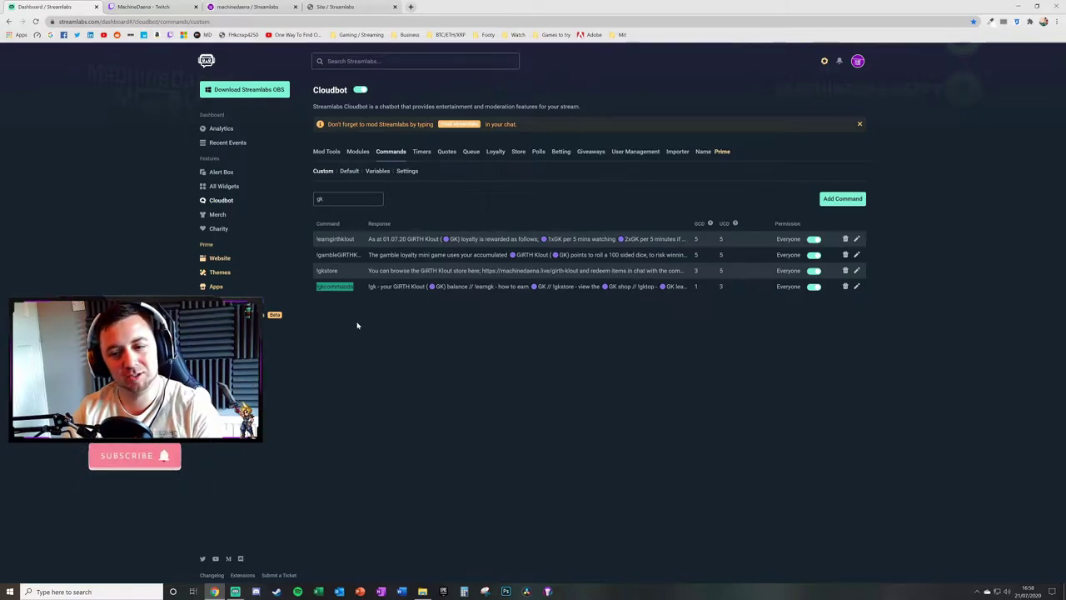
pyautogui.click(346, 216)
pyautogui.moveTo(347, 279); pyautogui.dragTo(313, 287)
pyautogui.doubleClick(352, 286)
pyautogui.click(381, 313)
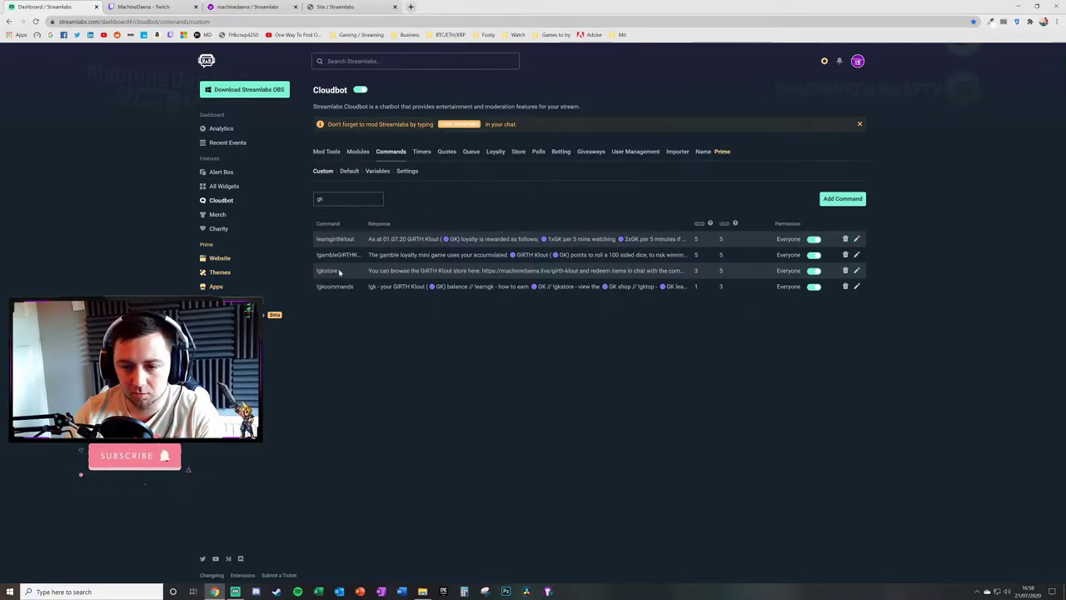
pyautogui.click(856, 239)
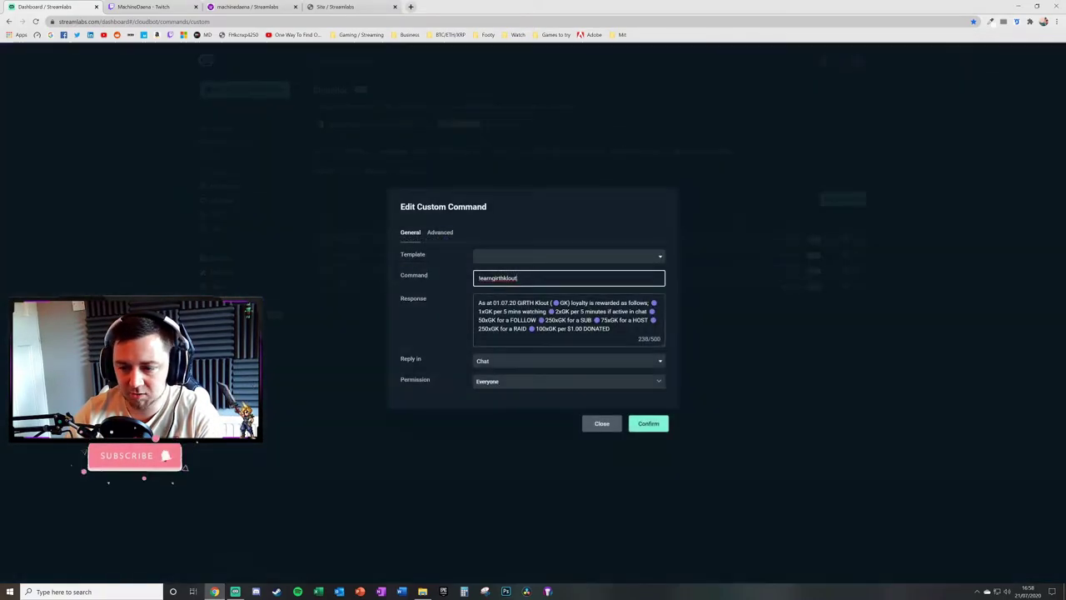
pyautogui.moveTo(482, 303); pyautogui.dragTo(509, 303)
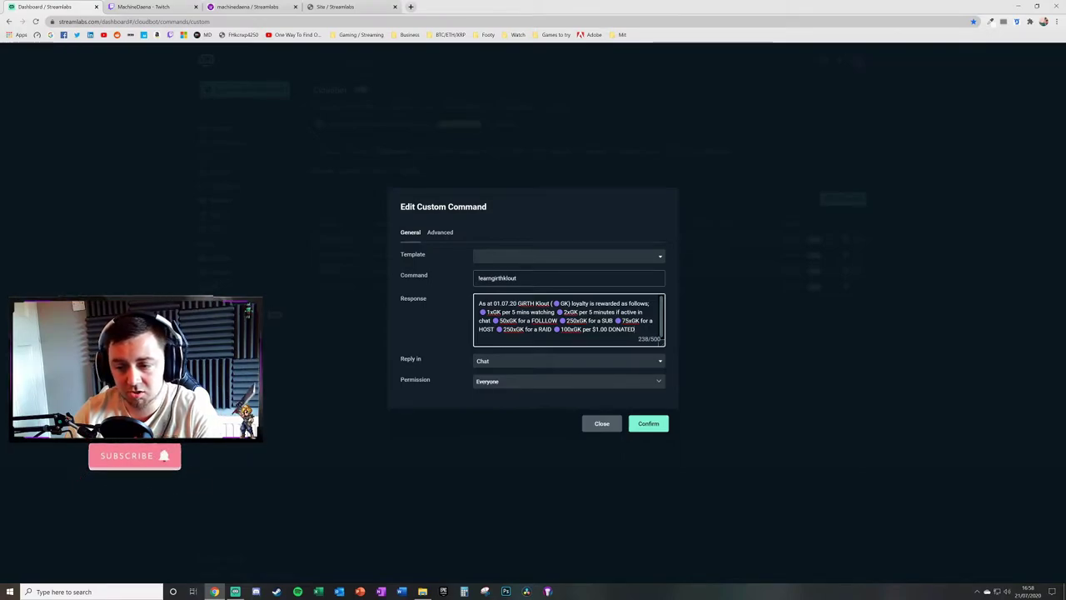
pyautogui.hotkey('ctrl', 'a')
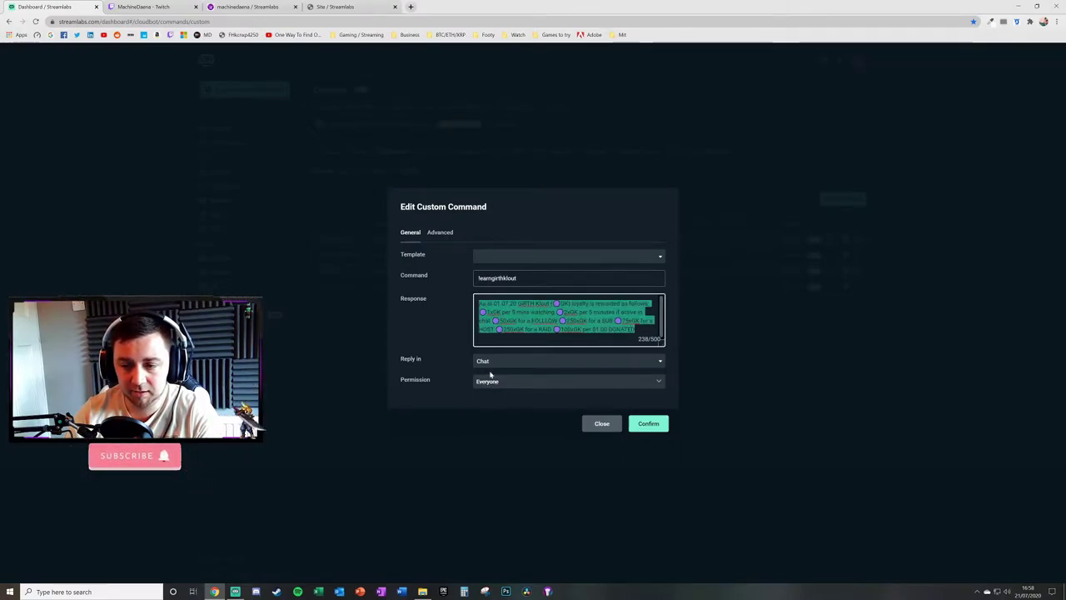
pyautogui.click(419, 279)
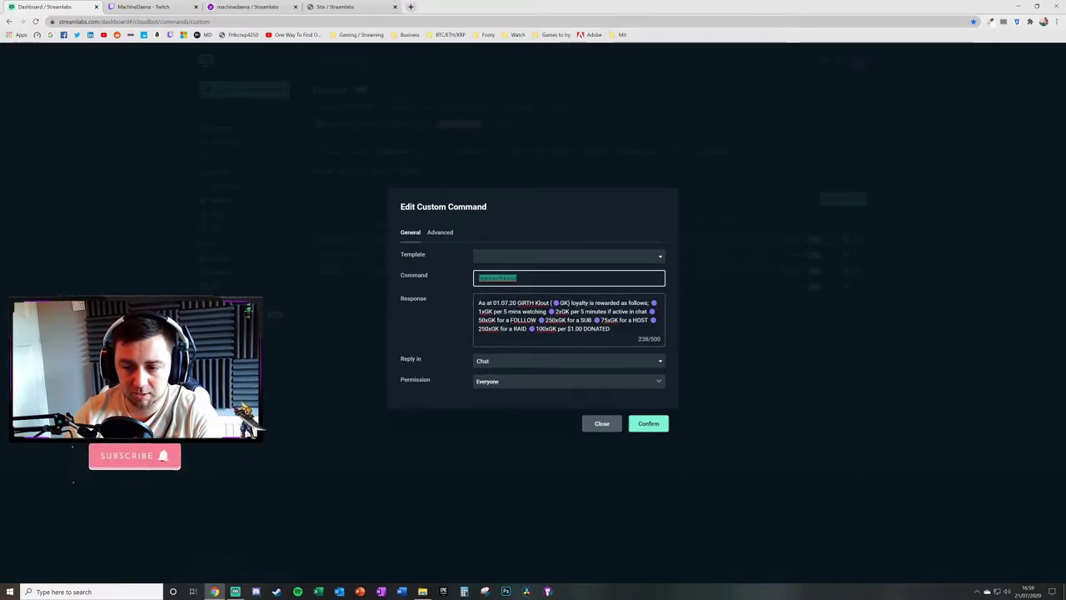
pyautogui.click(442, 232)
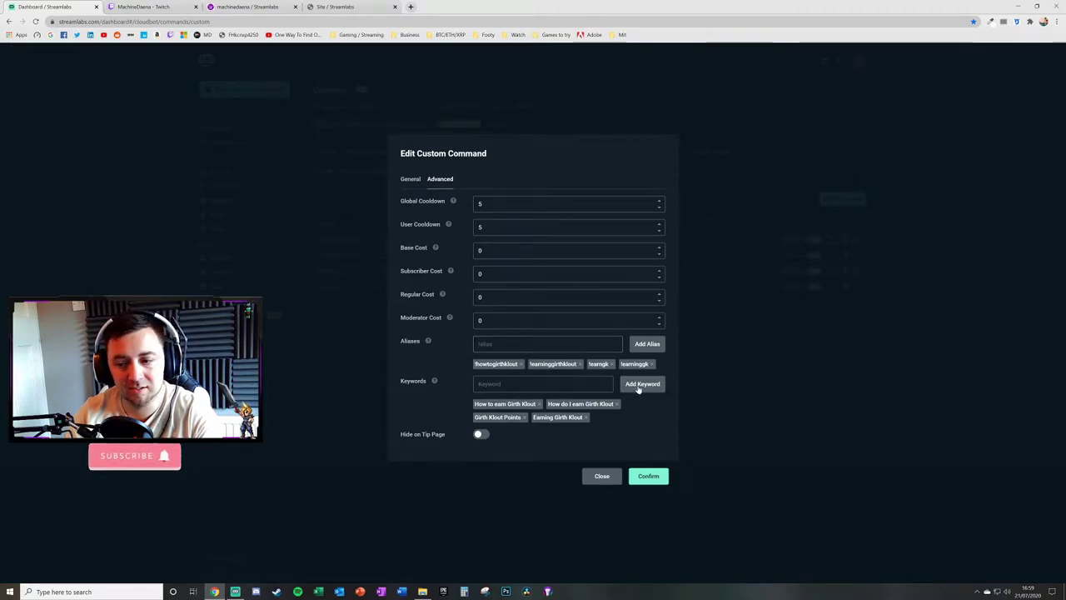
pyautogui.click(603, 477)
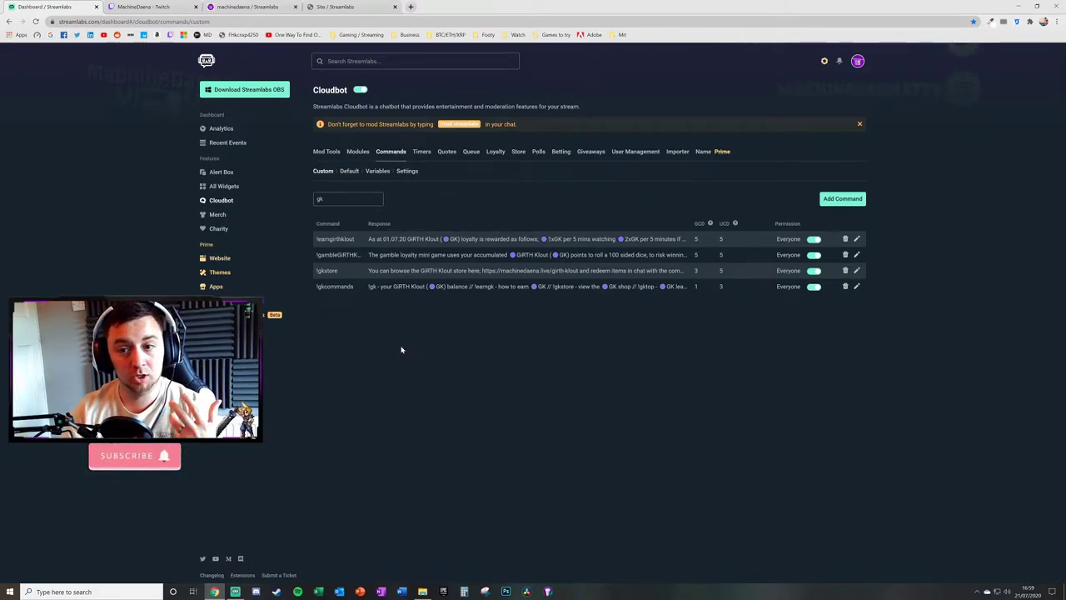
# Filter the Timers list by 'gir' and open the GIRTHKlout timer for editing
pyautogui.click(421, 153)
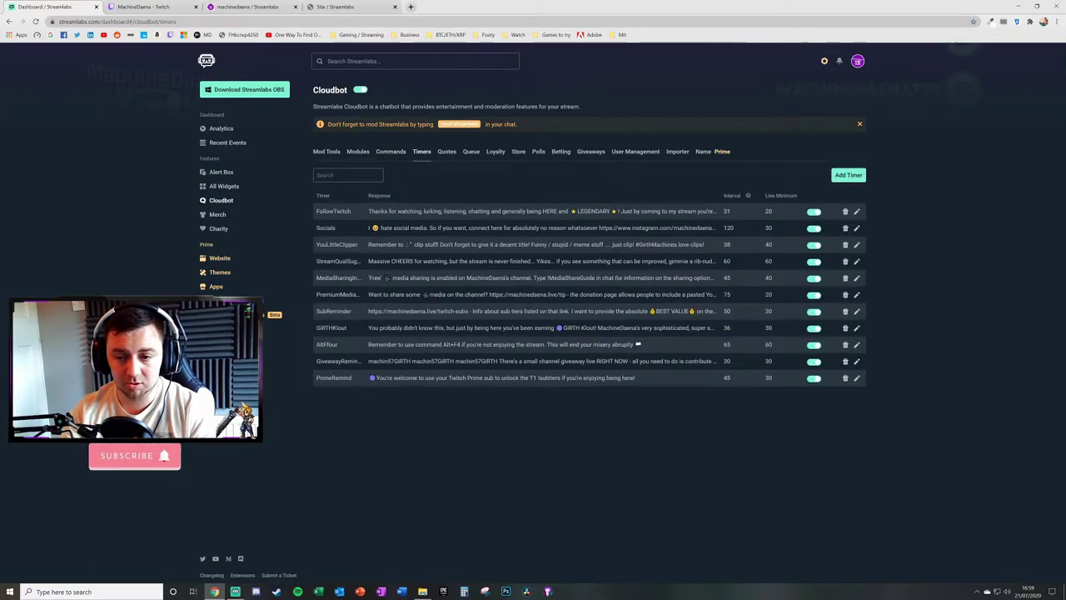
pyautogui.click(341, 174)
pyautogui.write('gir')
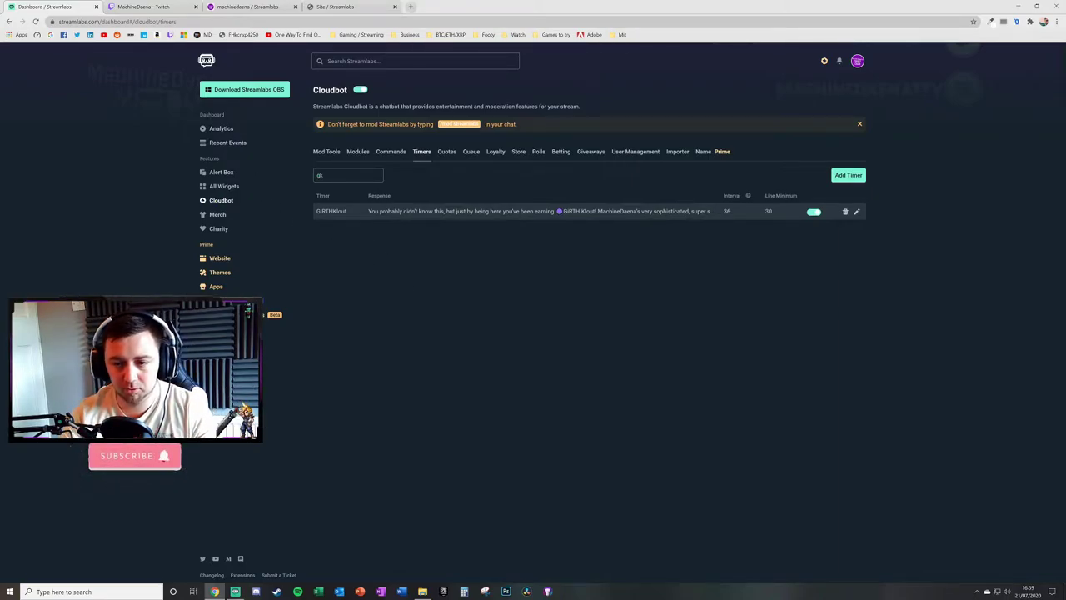
pyautogui.doubleClick(331, 211)
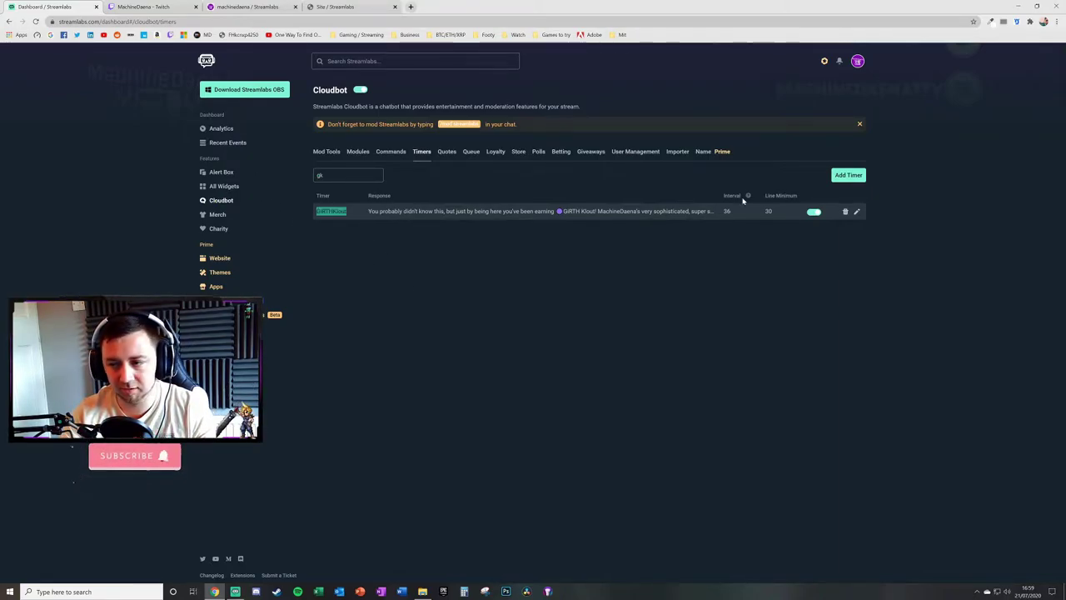
pyautogui.click(857, 211)
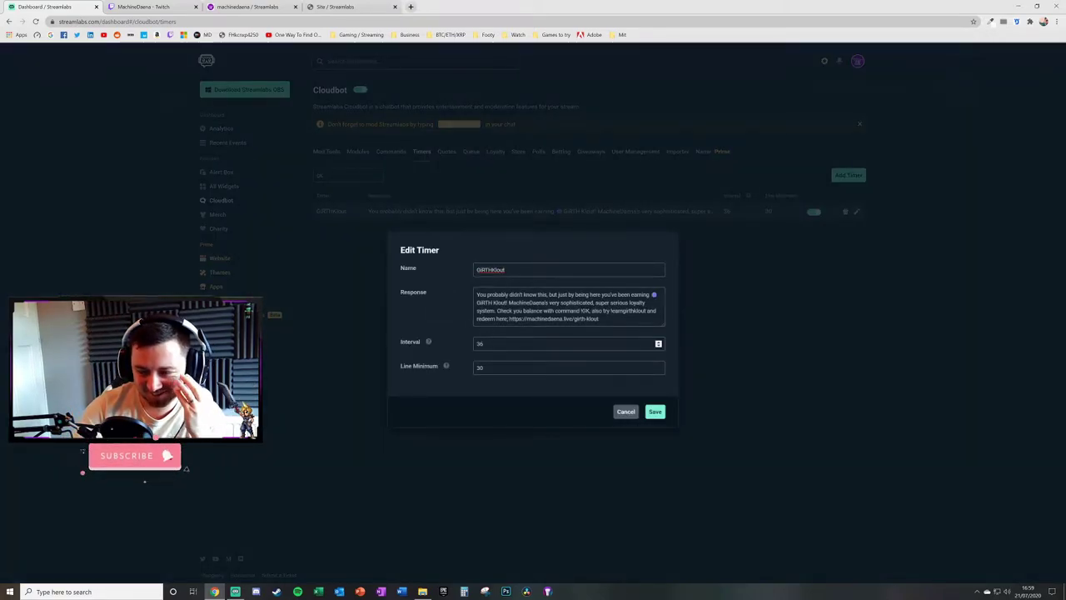
# Read the GIRTHKlout timer message and interval of 36, cancel without saving, and open the Store
pyautogui.moveTo(476, 295); pyautogui.dragTo(635, 295)
pyautogui.click(634, 295)
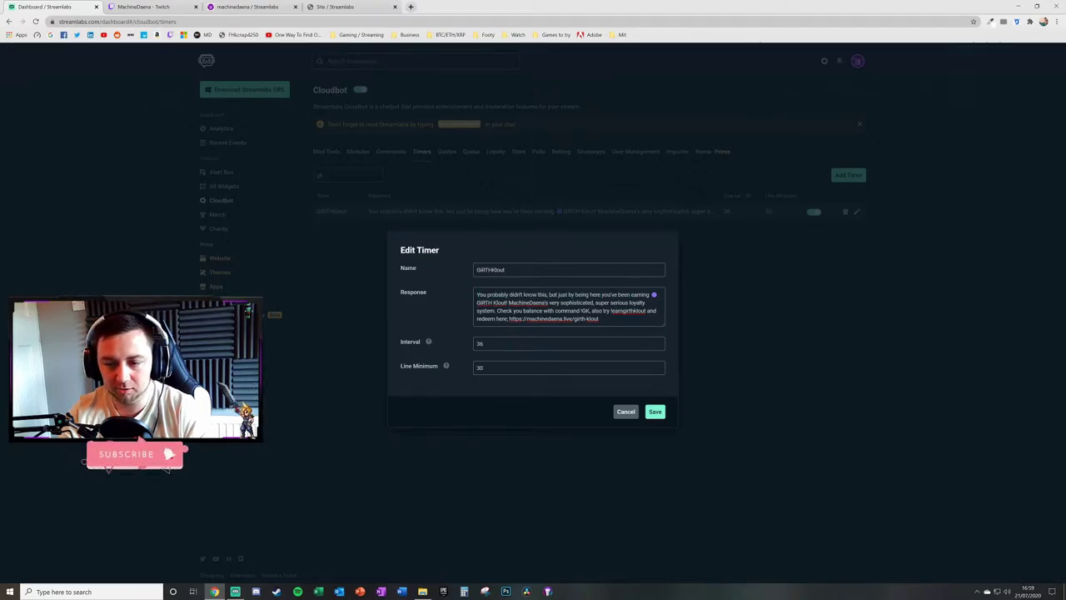
pyautogui.moveTo(509, 302); pyautogui.dragTo(582, 311)
pyautogui.click(496, 311)
pyautogui.click(582, 311)
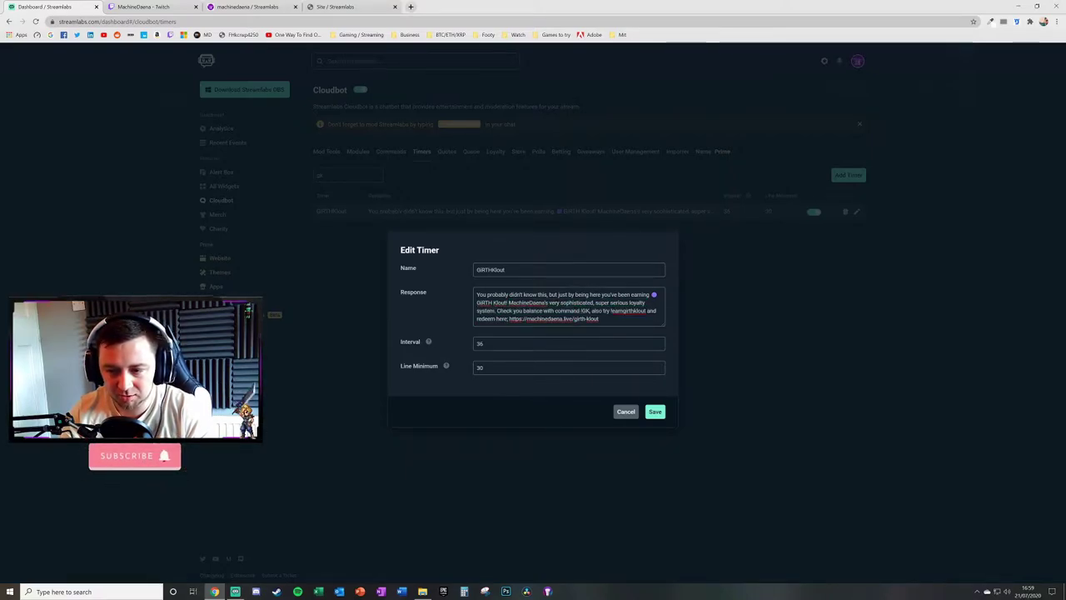
pyautogui.hotkey('ctrl', 'a')
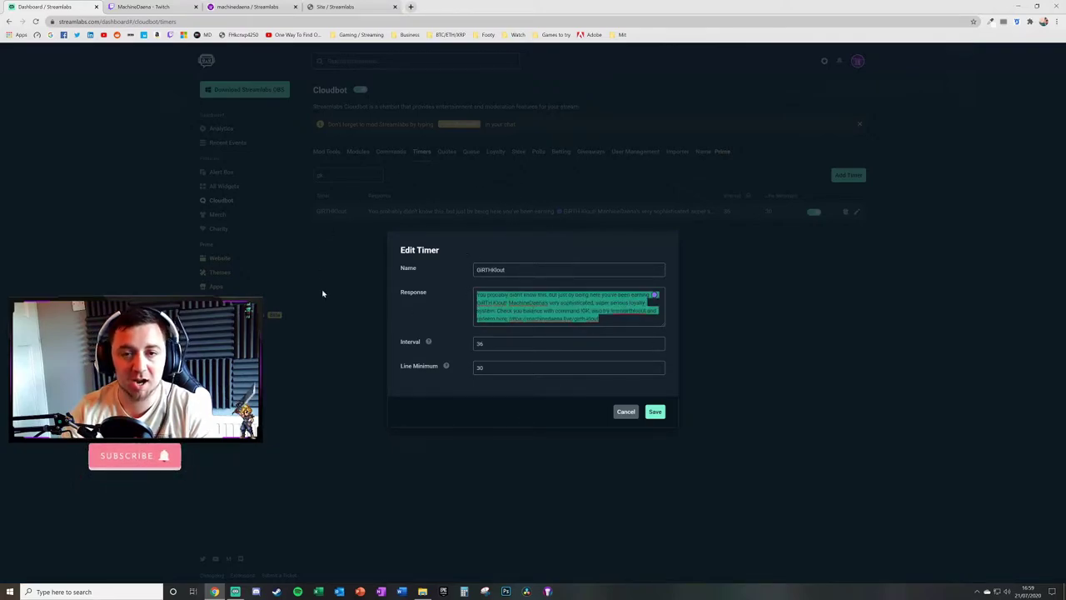
pyautogui.click(483, 343)
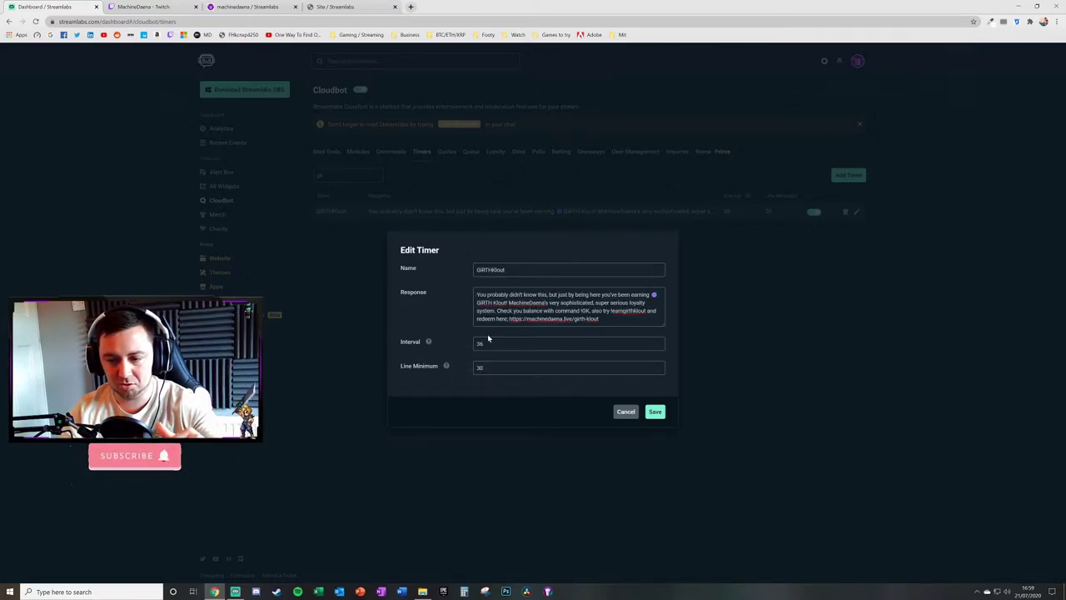
pyautogui.press('Tab')
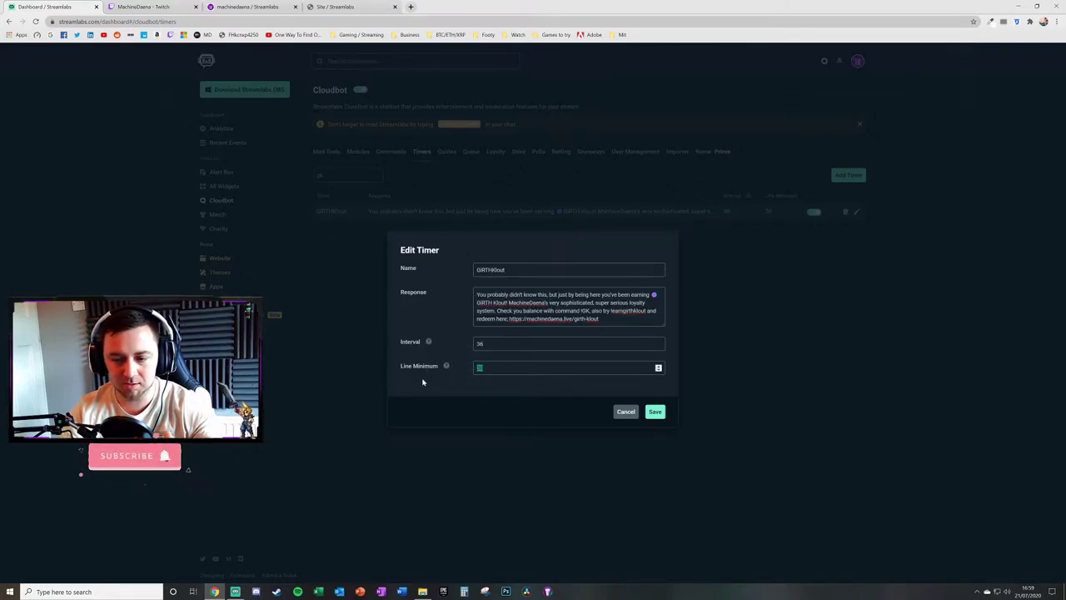
pyautogui.click(626, 412)
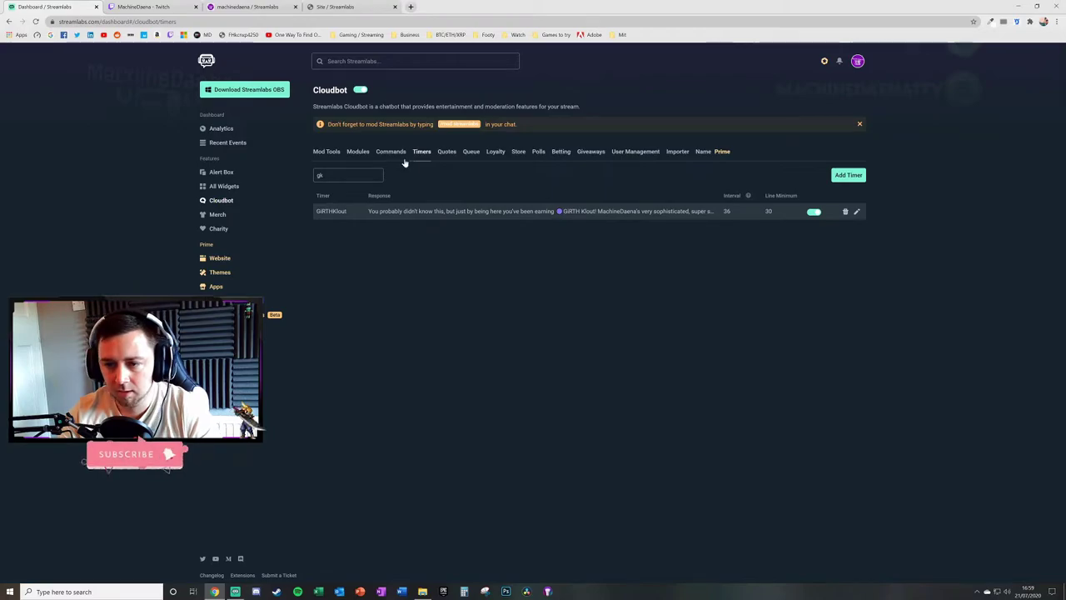
pyautogui.click(519, 152)
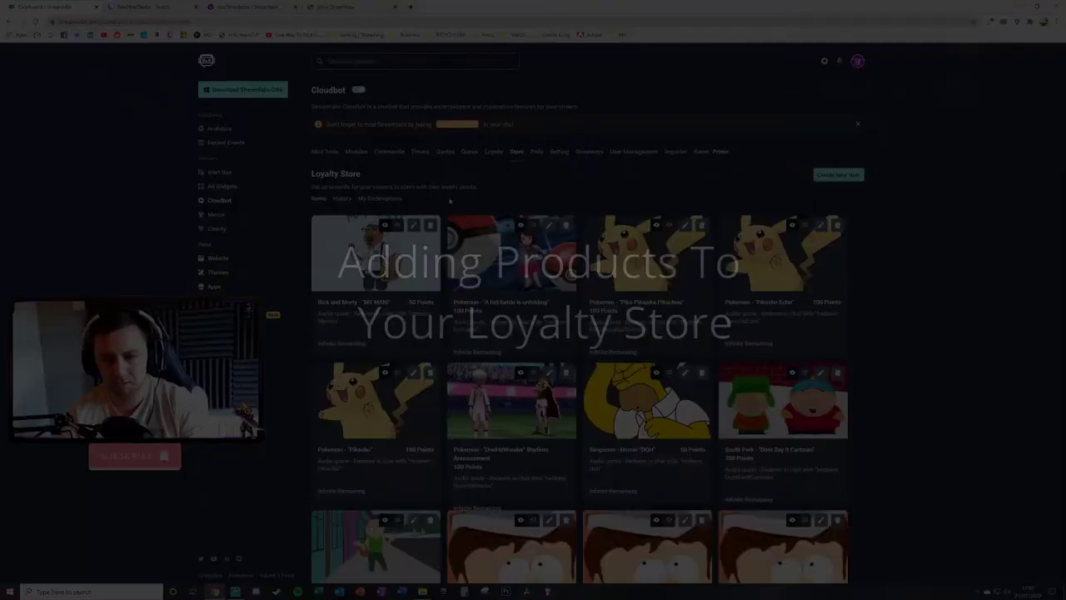